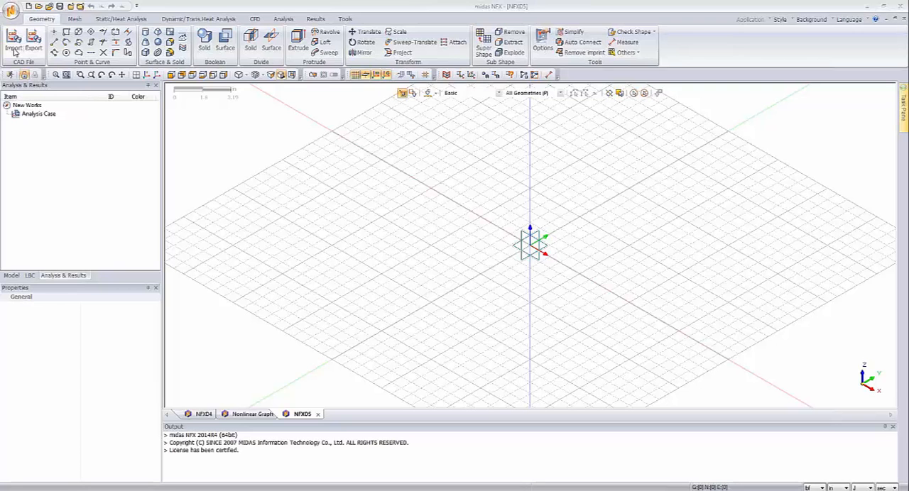
# Step: Import the CAD file thresistance.X_T from the Thermal Resistance folder
pyautogui.click(14, 49)
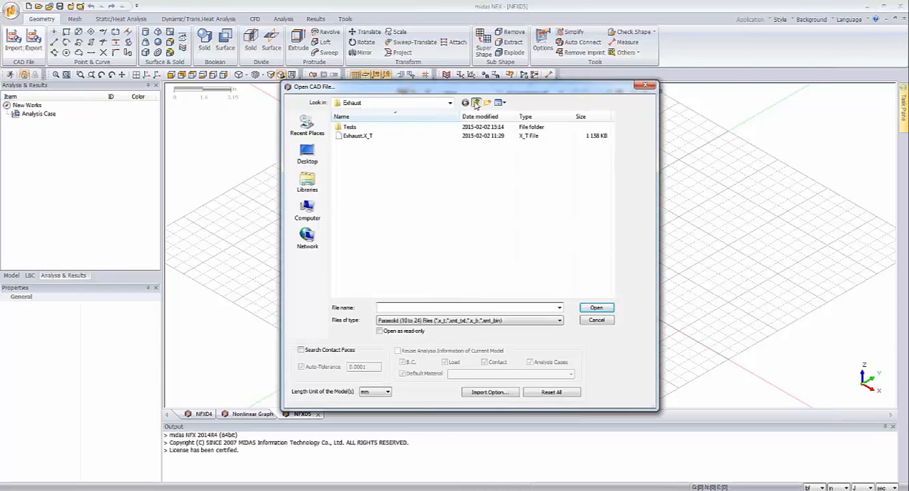
pyautogui.click(475, 102)
pyautogui.doubleClick(369, 137)
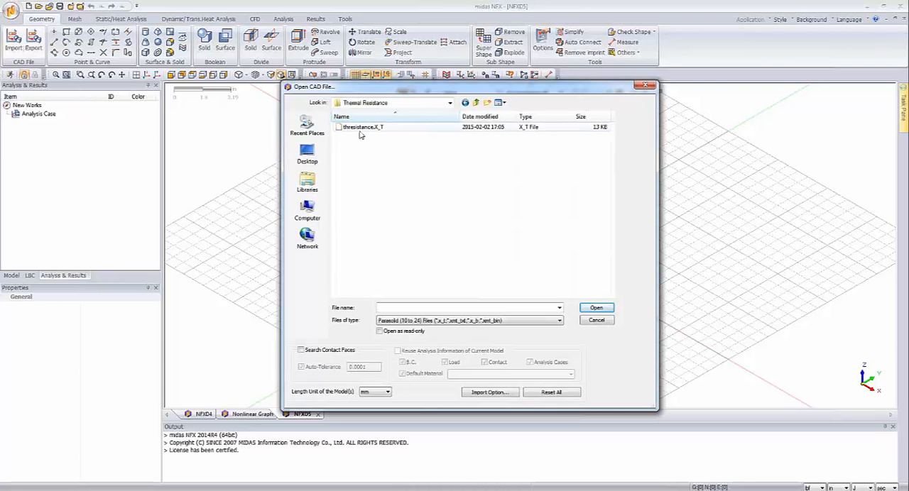
pyautogui.click(362, 127)
pyautogui.doubleClick(362, 128)
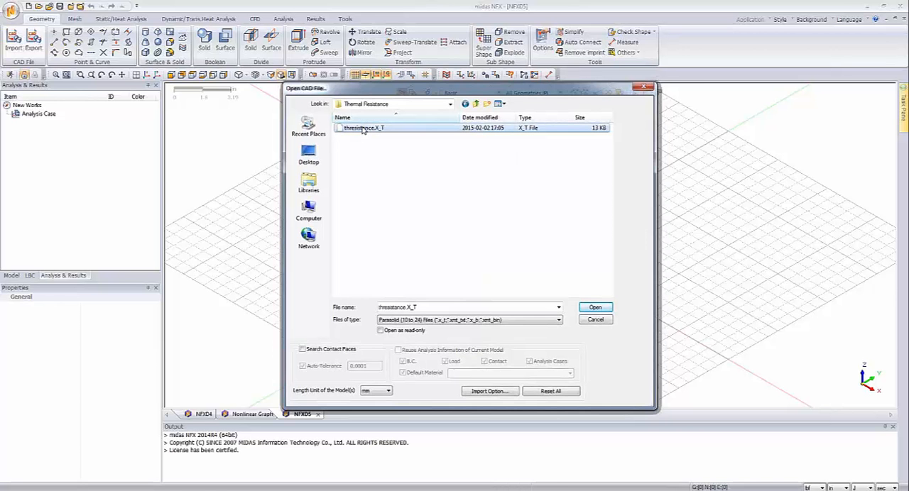
pyautogui.moveTo(430, 236); pyautogui.dragTo(440, 301, button='middle')
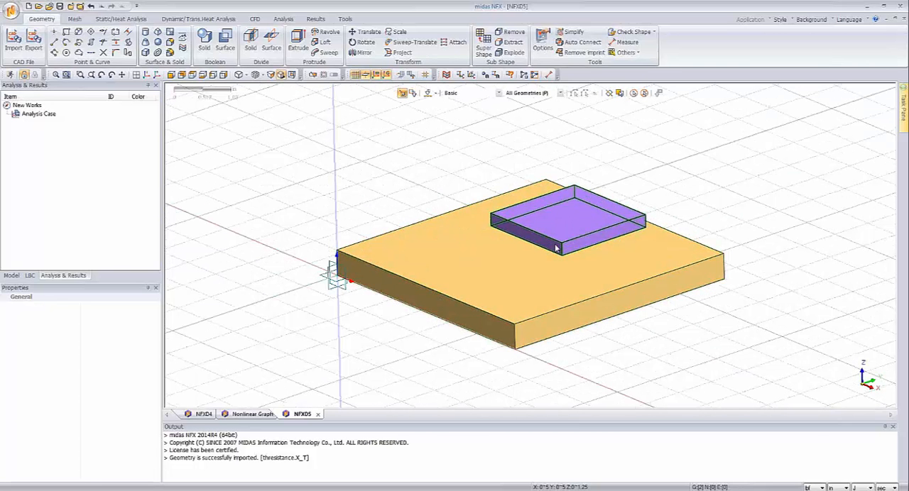
pyautogui.moveTo(556, 248)
pyautogui.mouseDown(button='middle')
pyautogui.moveTo(556, 236)
pyautogui.moveTo(556, 249)
pyautogui.mouseUp(button='middle')
# Step: Delete the default Alloy Steel material from the model
pyautogui.click(12, 275)
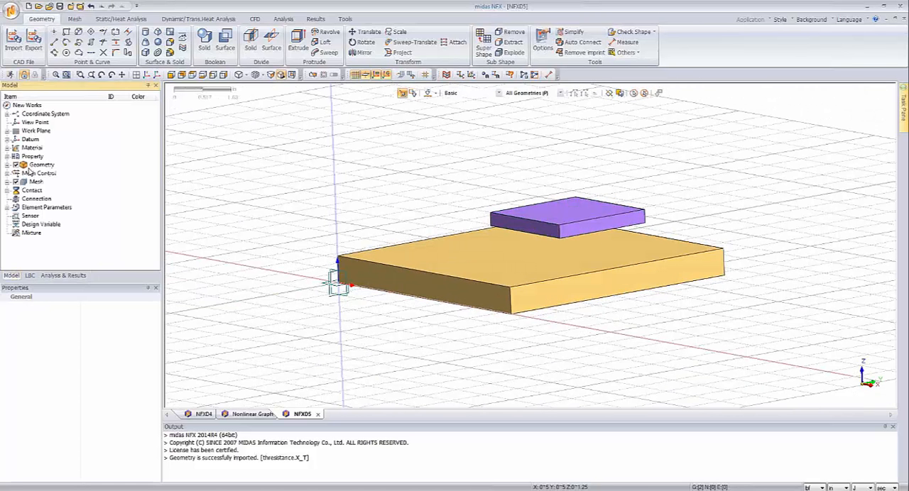
pyautogui.click(7, 148)
pyautogui.click(57, 157)
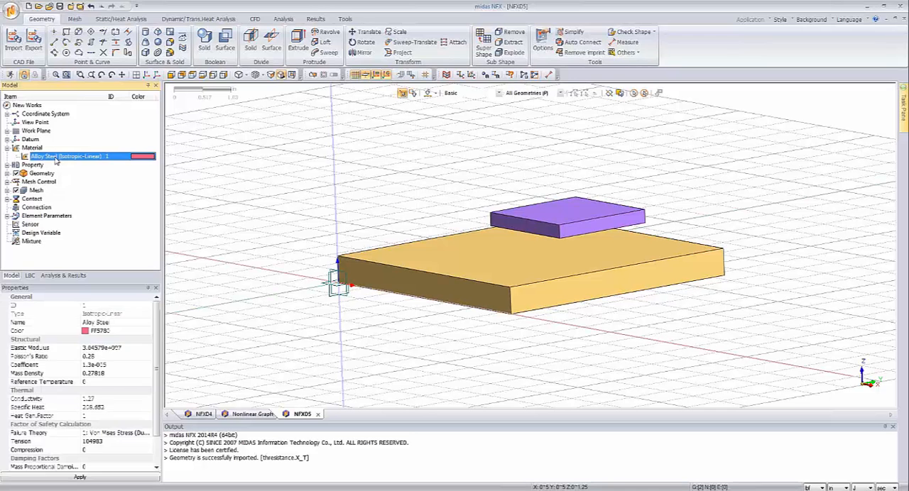
pyautogui.press('Delete')
# Step: Create an isotropic material named PCB with a thermal conductivity of 0.5 W/(in·[T])
pyautogui.rightClick(35, 149)
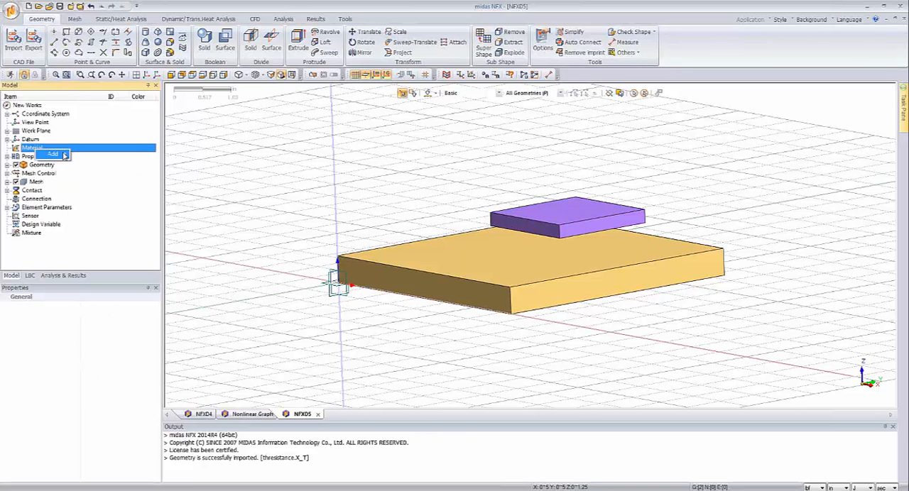
pyautogui.moveTo(65, 155)
pyautogui.click(115, 154)
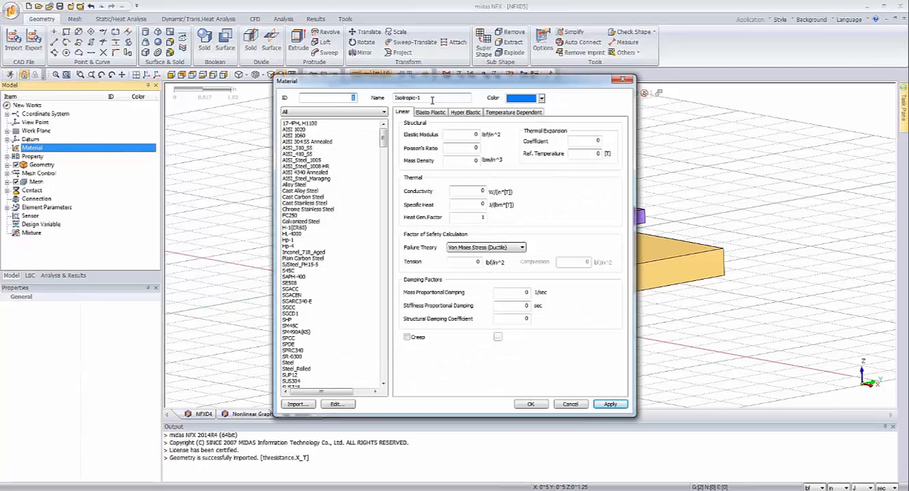
pyautogui.moveTo(431, 99); pyautogui.dragTo(3, 210)
pyautogui.write('M')
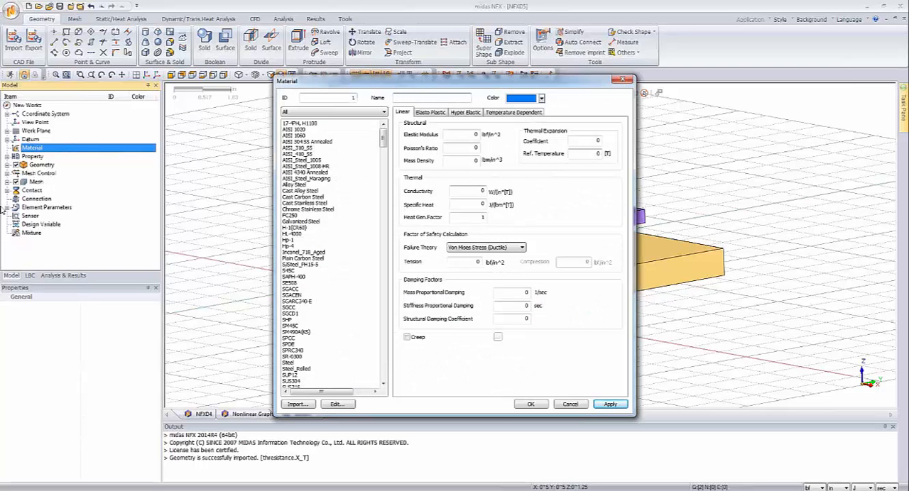
pyautogui.write('PCB')
pyautogui.doubleClick(480, 190)
pyautogui.write('0.6')
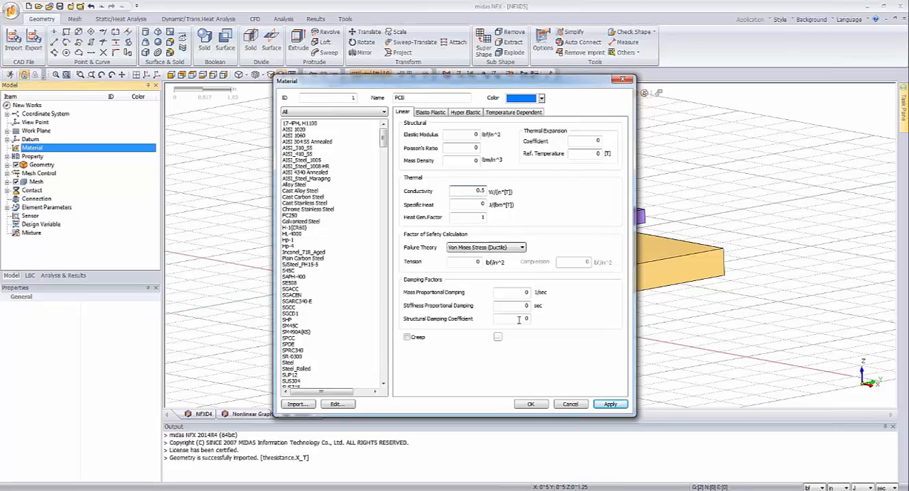
pyautogui.click(609, 404)
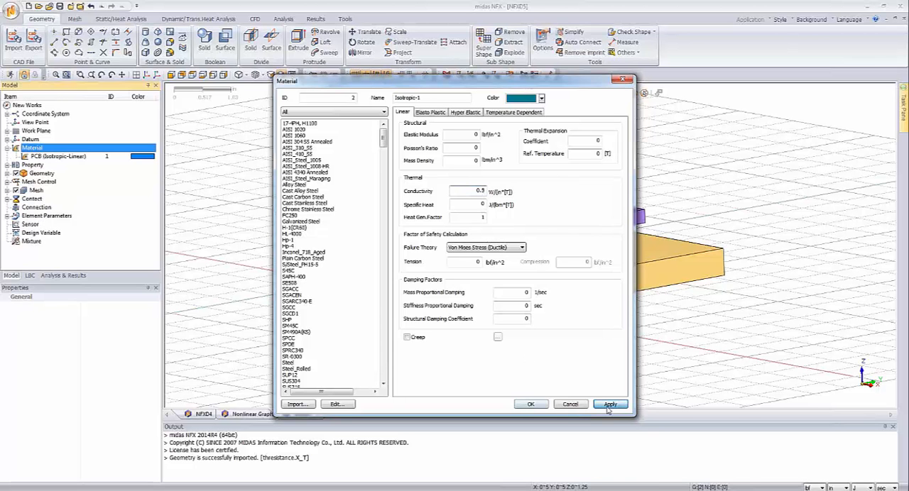
# Step: Create a second isotropic material named Chip with a thermal conductivity of 1.4 W/(in·[T]) and finish defining materials
pyautogui.doubleClick(426, 97)
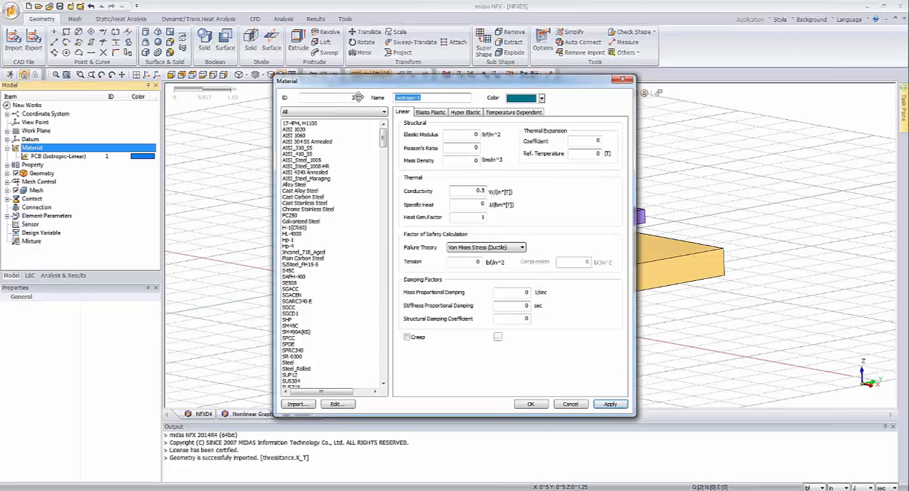
pyautogui.write('Chip')
pyautogui.doubleClick(463, 190)
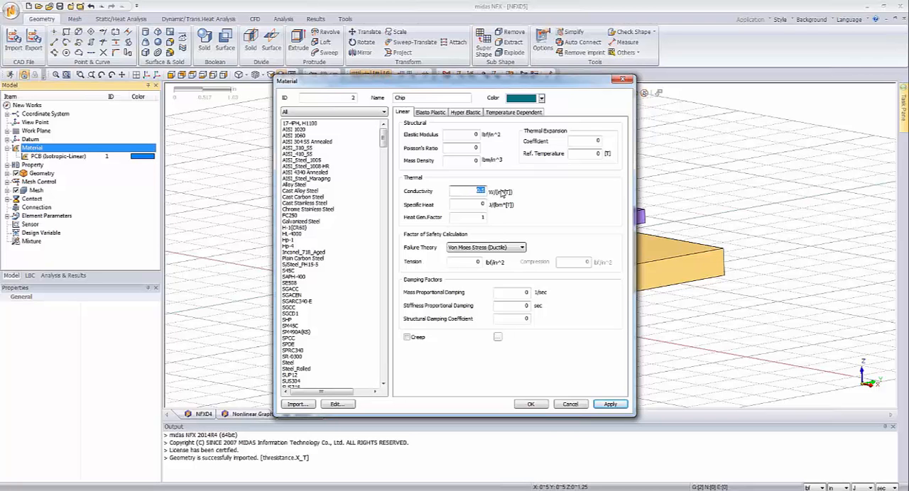
pyautogui.write('1.4')
pyautogui.click(532, 404)
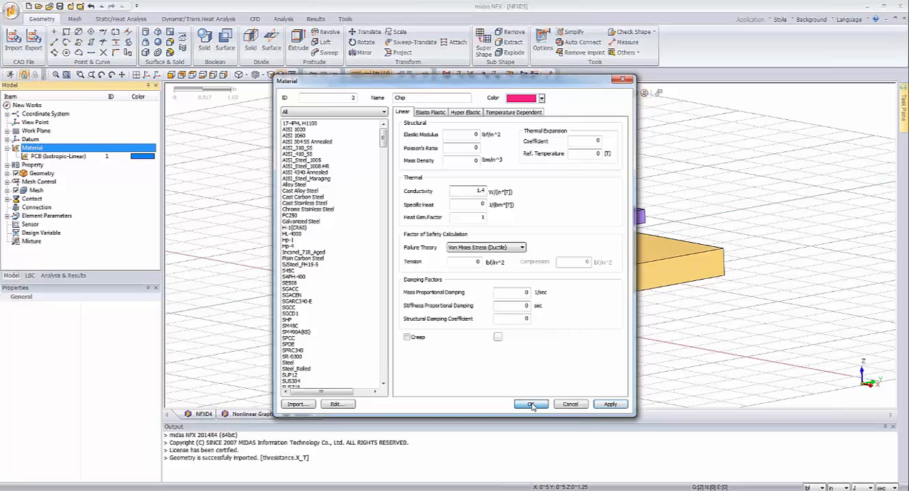
pyautogui.click(532, 404)
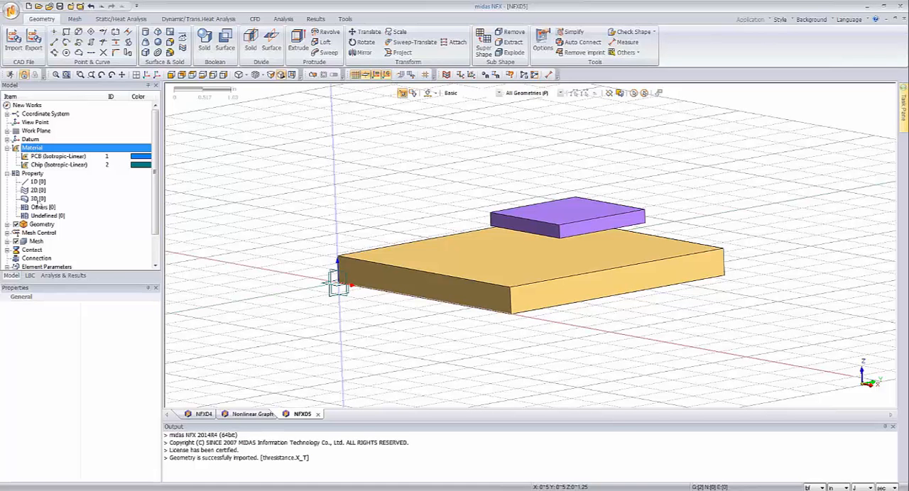
# Step: Create a solid 3D property named PCB that uses the PCB material
pyautogui.rightClick(39, 199)
pyautogui.click(55, 207)
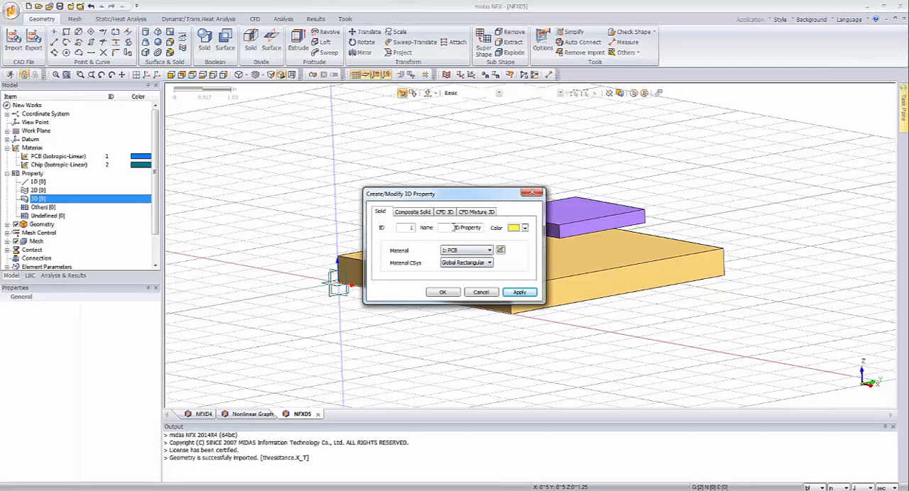
pyautogui.moveTo(453, 227); pyautogui.dragTo(484, 227)
pyautogui.press('BackSpace')
pyautogui.write('PCB')
pyautogui.click(519, 292)
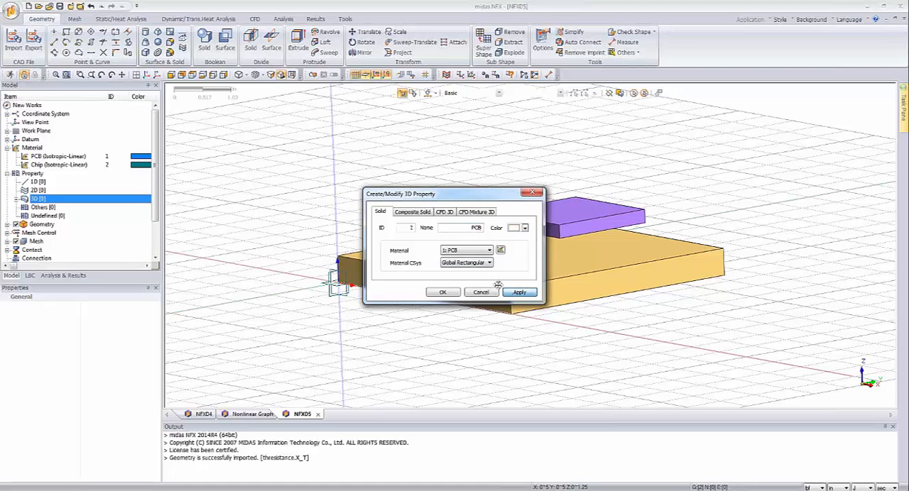
# Step: Create a second solid 3D property named Chip and assign it the Chip material
pyautogui.moveTo(463, 227); pyautogui.dragTo(493, 228)
pyautogui.write('Chip')
pyautogui.click(460, 252)
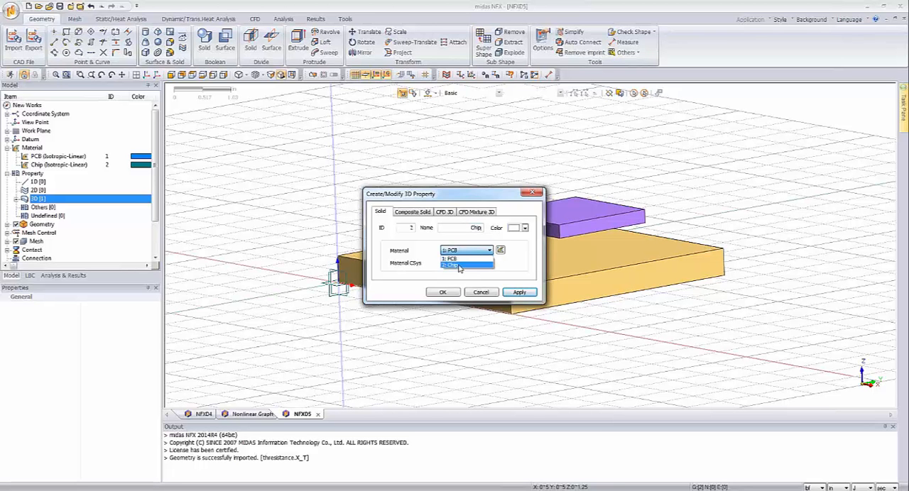
pyautogui.click(459, 265)
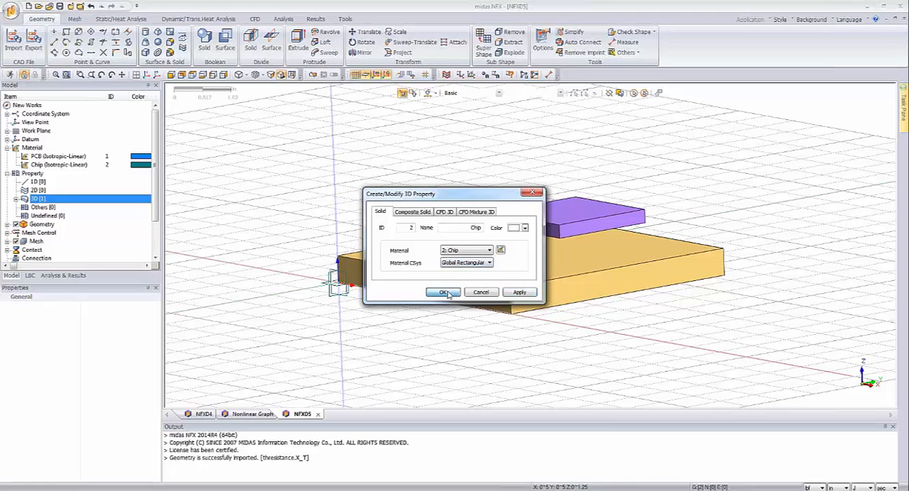
pyautogui.click(443, 292)
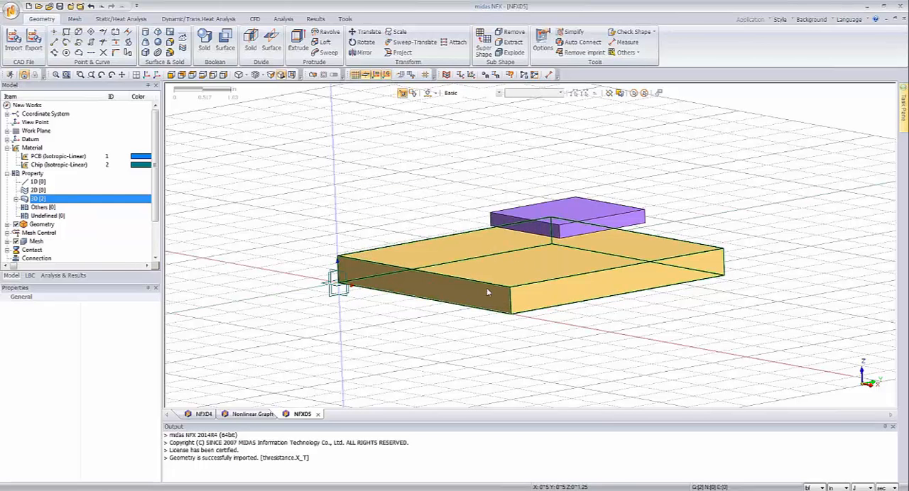
# Step: Hide all guiders around the model
pyautogui.moveTo(487, 289); pyautogui.dragTo(483, 300, button='middle')
pyautogui.rightClick(254, 199)
pyautogui.click(287, 299)
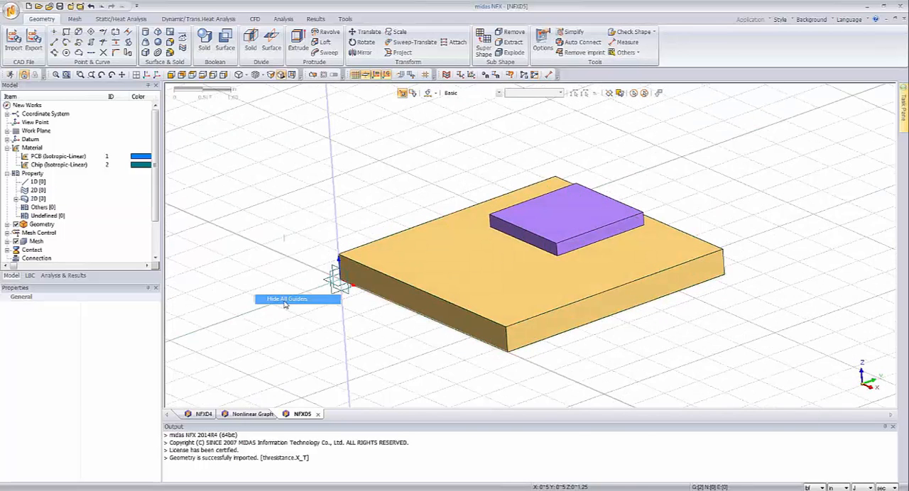
pyautogui.moveTo(423, 241); pyautogui.dragTo(418, 226, button='middle')
# Step: Start a new manual contact pair of surface-to-surface, Welded type
pyautogui.scroll(-2, 151, 247)
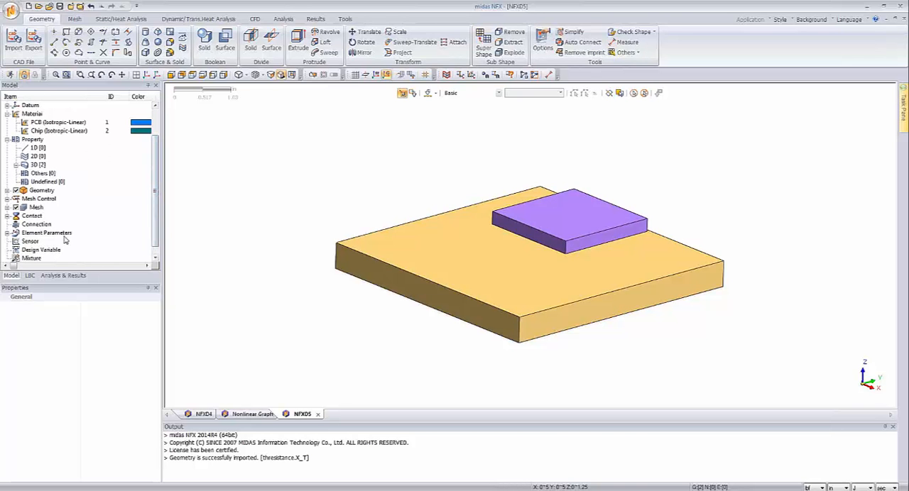
pyautogui.click(7, 216)
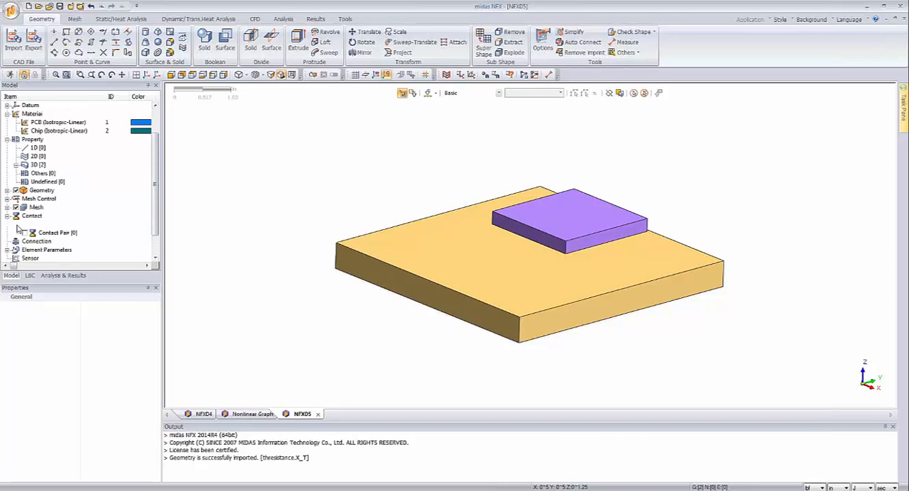
pyautogui.click(16, 225)
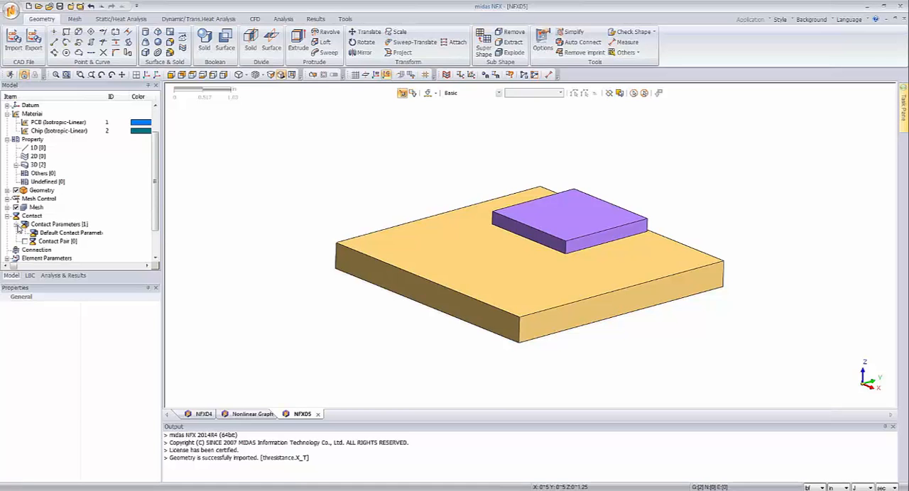
pyautogui.click(52, 242)
pyautogui.rightClick(52, 244)
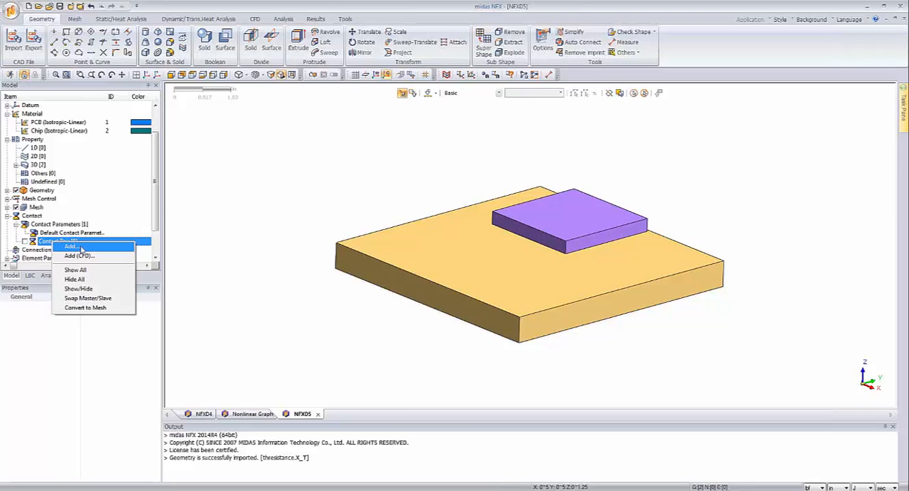
pyautogui.click(81, 248)
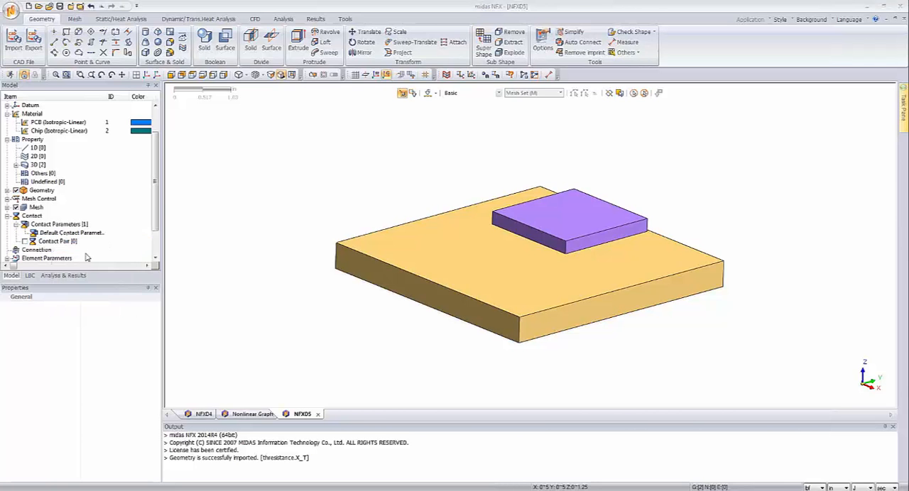
pyautogui.moveTo(63, 86); pyautogui.dragTo(180, 105)
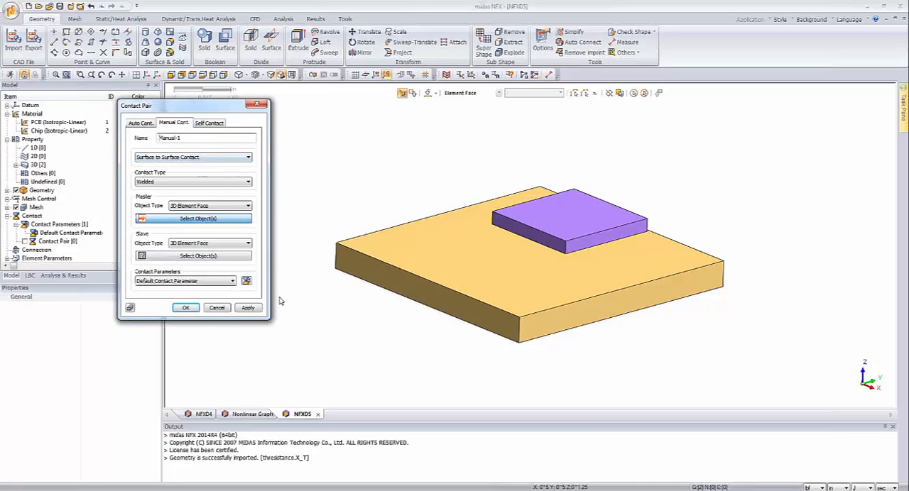
pyautogui.moveTo(441, 325)
pyautogui.mouseDown(button='middle')
pyautogui.moveTo(447, 311)
pyautogui.moveTo(428, 323)
pyautogui.mouseUp(button='middle')
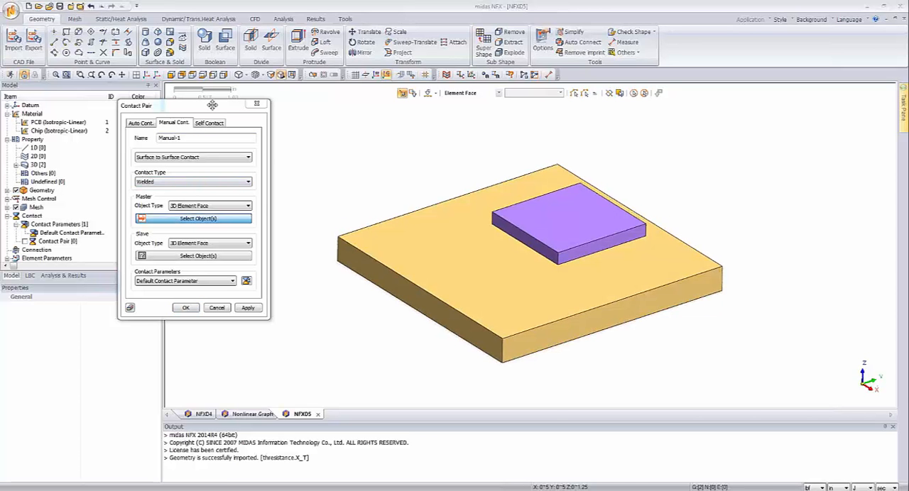
pyautogui.moveTo(208, 105); pyautogui.dragTo(233, 124)
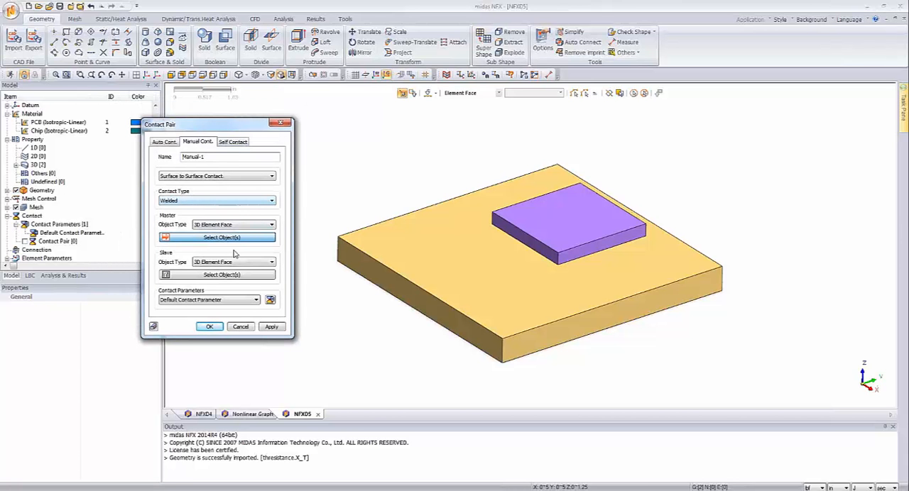
# Step: Set the contact's master object type to Face and select the underside face of the small chip block
pyautogui.click(231, 224)
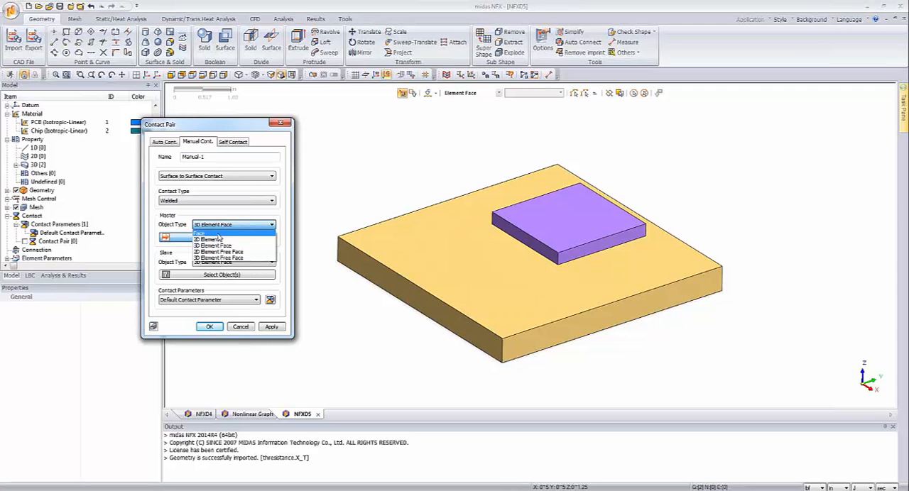
pyautogui.click(217, 234)
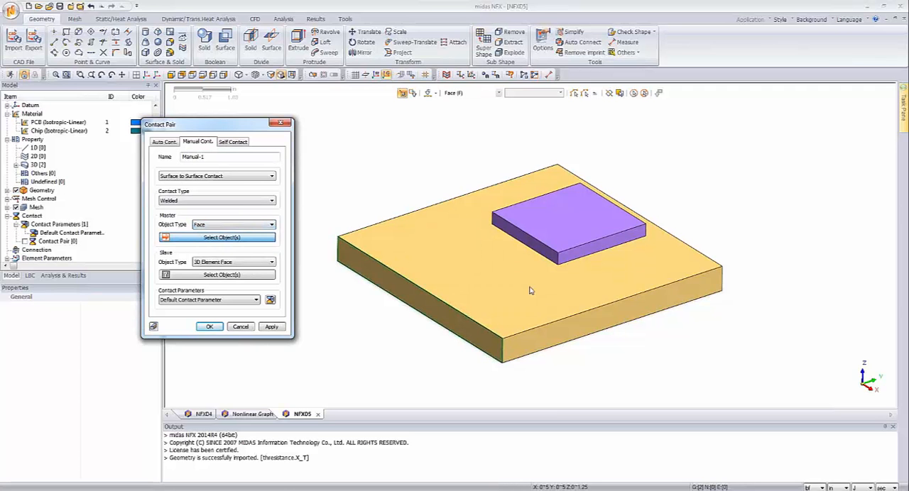
pyautogui.moveTo(611, 290); pyautogui.dragTo(577, 267, button='middle')
pyautogui.click(560, 224)
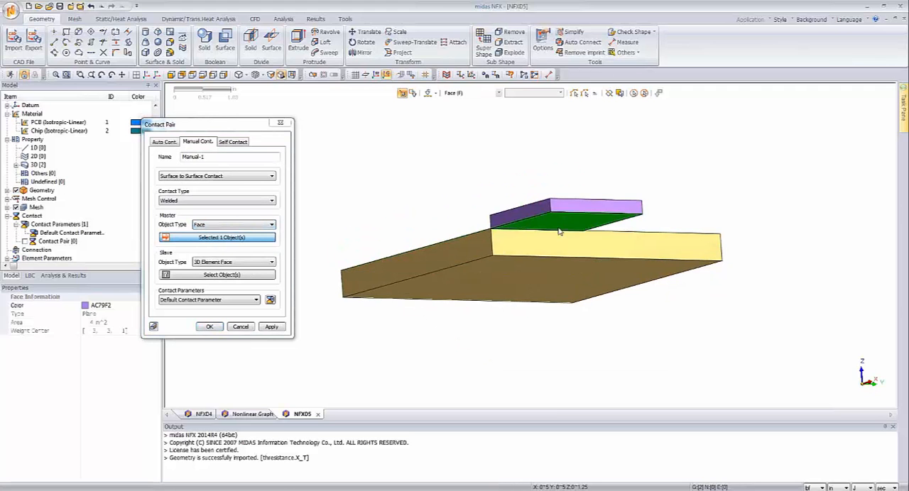
pyautogui.moveTo(559, 226); pyautogui.dragTo(557, 257, button='middle')
# Step: Set the contact's slave object type to Face and select the upper face of the large board
pyautogui.click(231, 262)
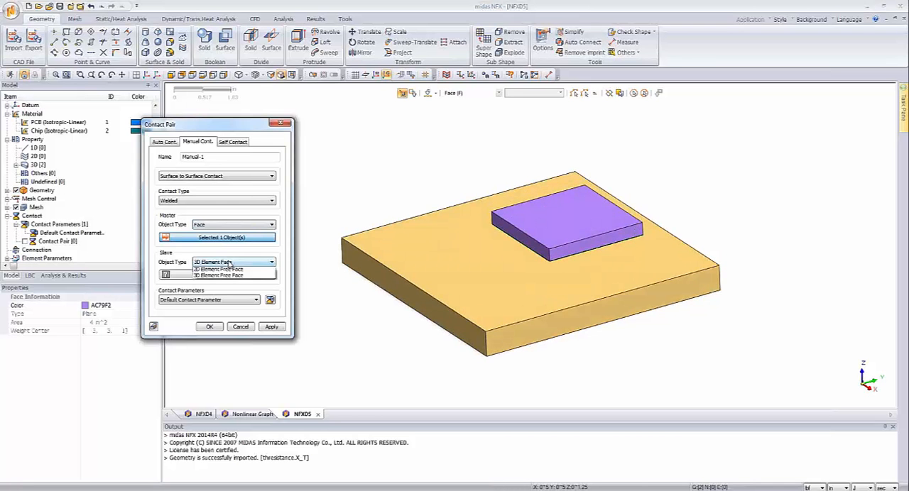
pyautogui.click(227, 274)
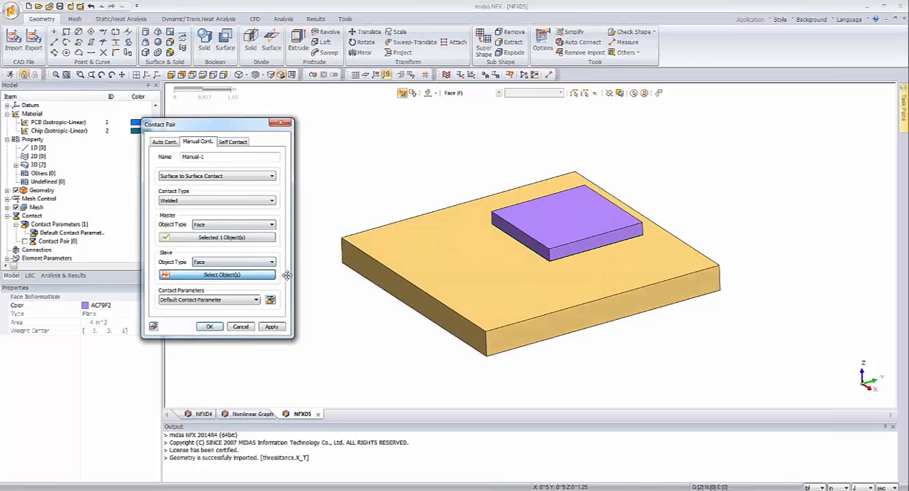
pyautogui.click(486, 268)
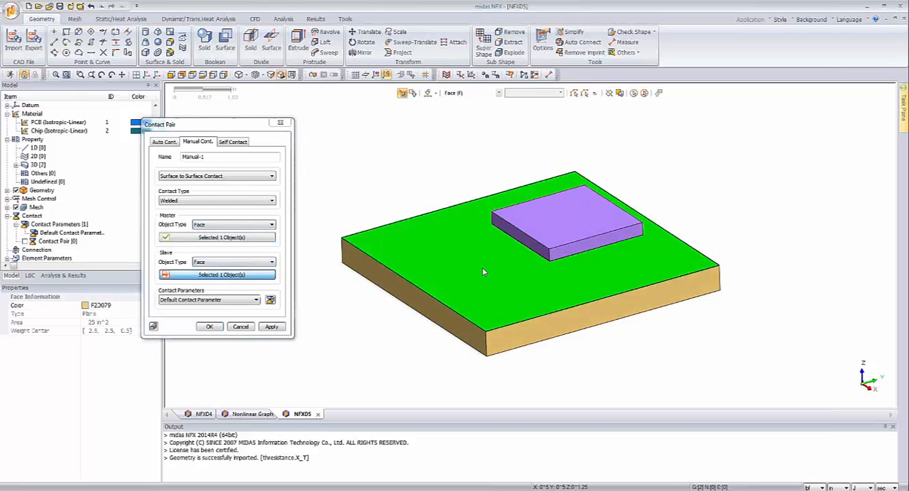
# Step: Create the welded surface-to-surface contact pair from the selected chip and board faces
pyautogui.click(210, 327)
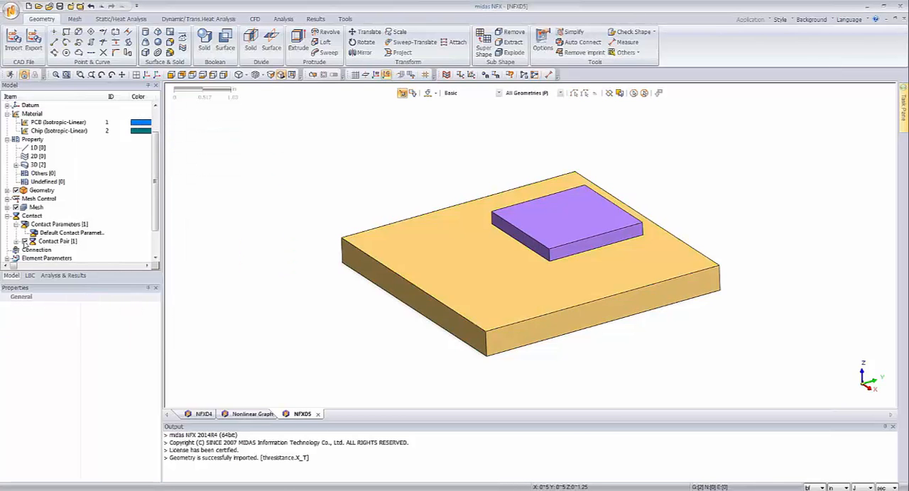
pyautogui.moveTo(384, 344)
pyautogui.mouseDown(button='middle')
pyautogui.moveTo(394, 320)
pyautogui.moveTo(379, 345)
pyautogui.mouseUp(button='middle')
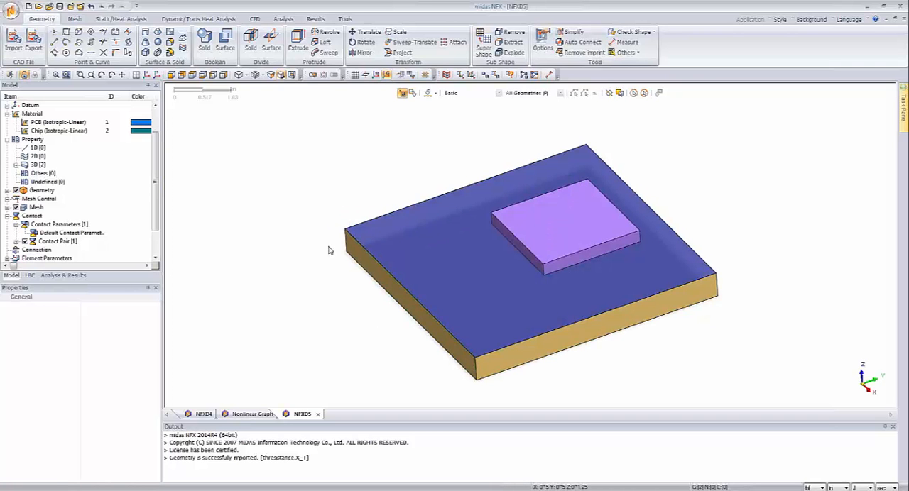
pyautogui.moveTo(426, 335); pyautogui.dragTo(434, 328, button='middle')
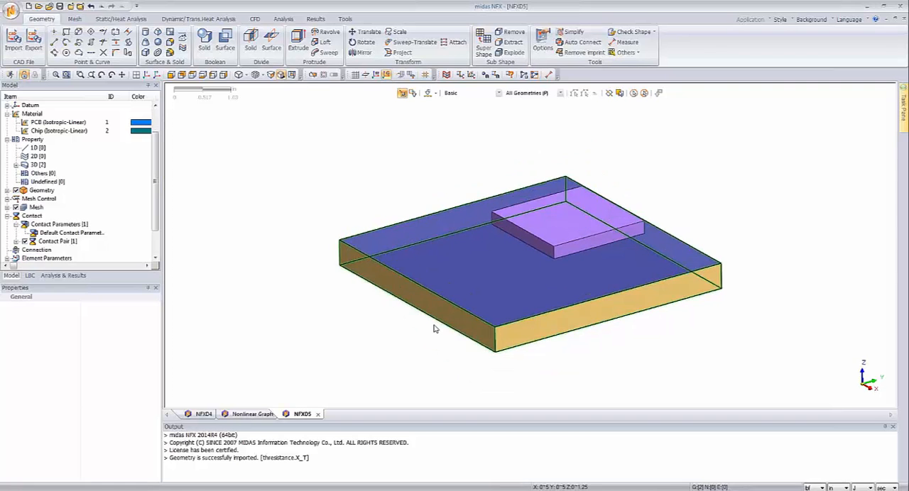
pyautogui.scroll(3, 763, 160)
pyautogui.scroll(-2, 718, 195)
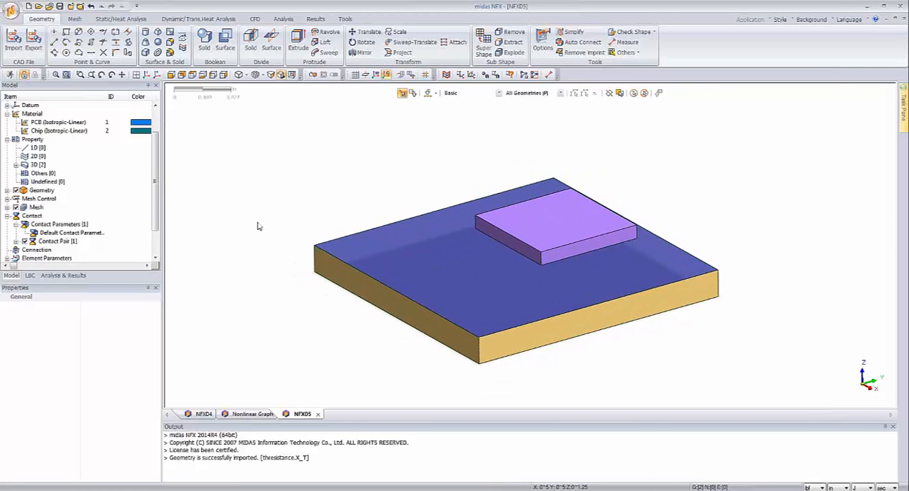
# Step: Edit the default contact parameter to enable thermal conductance for heat transfer analysis with a value of 1.5 W/(in^2*[T])
pyautogui.click(55, 234)
pyautogui.rightClick(55, 234)
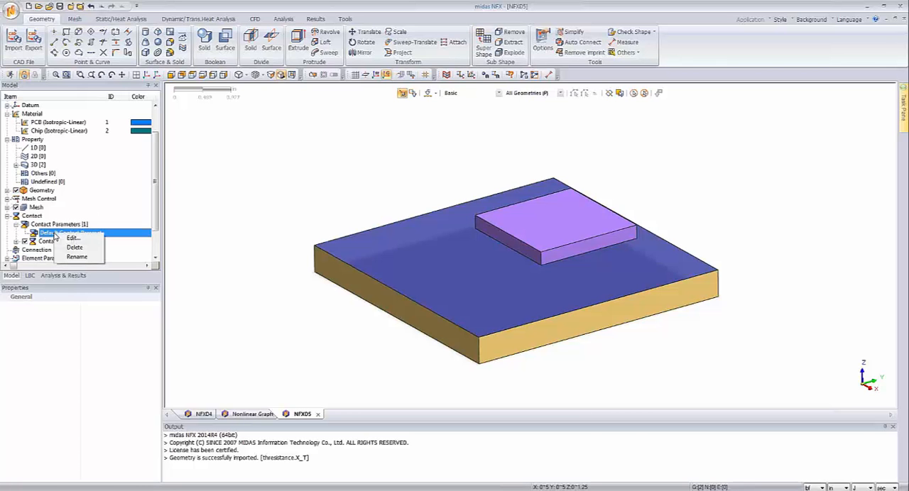
pyautogui.click(70, 239)
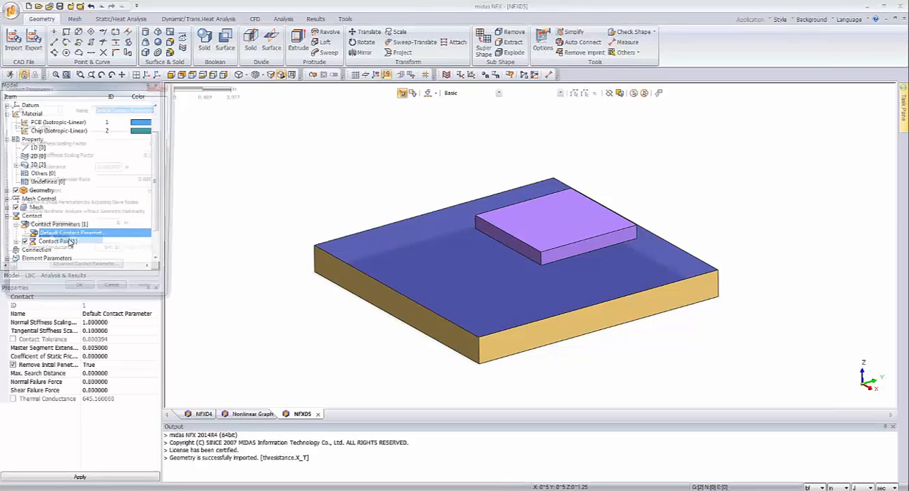
pyautogui.moveTo(109, 91); pyautogui.dragTo(318, 130)
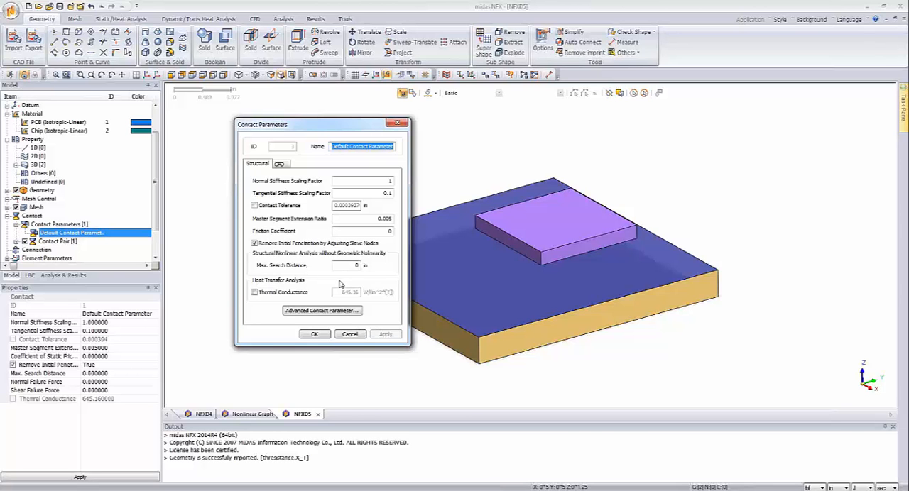
pyautogui.click(255, 293)
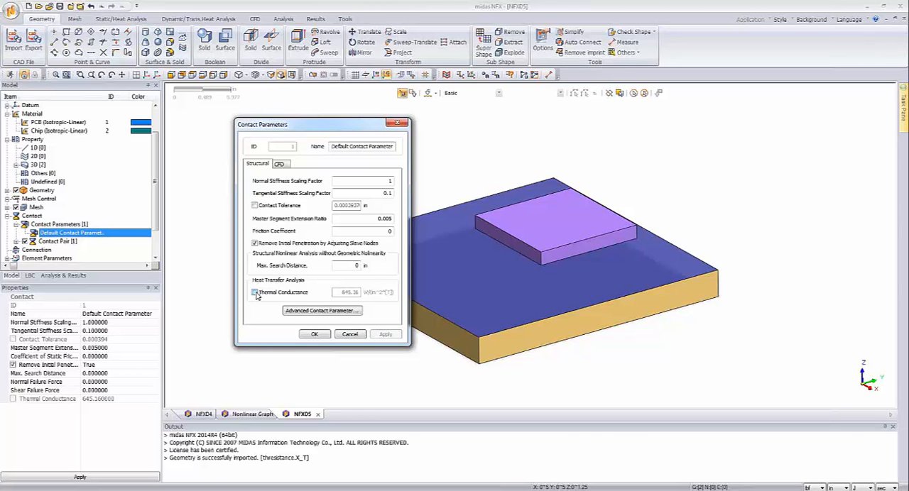
pyautogui.moveTo(341, 293); pyautogui.dragTo(362, 297)
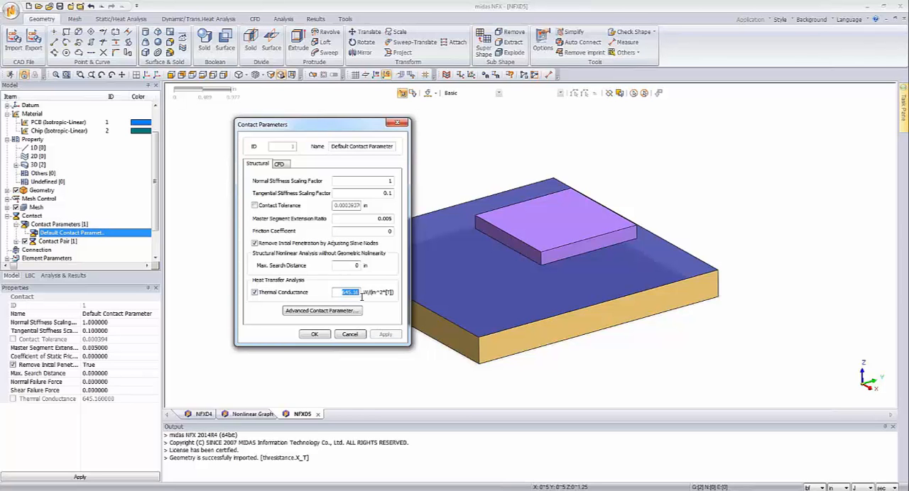
pyautogui.click(342, 292)
pyautogui.moveTo(342, 293); pyautogui.dragTo(360, 296)
pyautogui.write('1.5')
# Step: Enable the contact tolerance in the default contact parameter, set it to 0.5 in and save the parameter
pyautogui.click(255, 205)
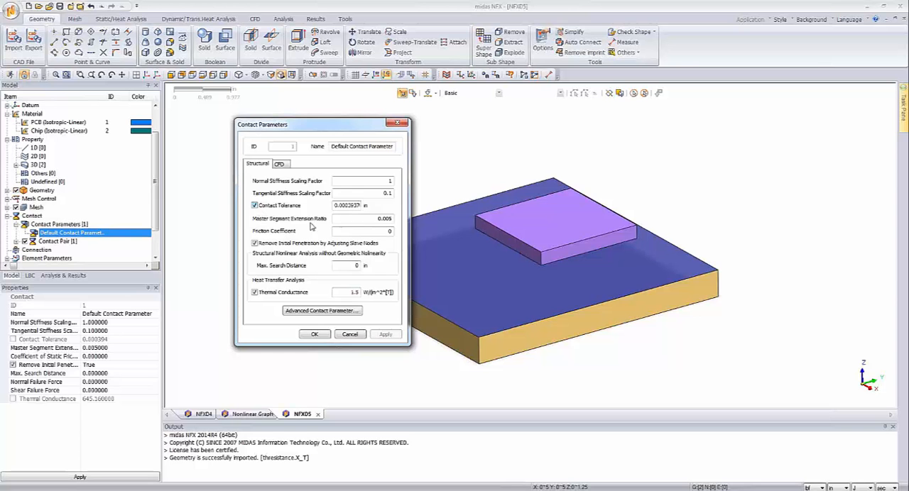
pyautogui.moveTo(342, 131); pyautogui.dragTo(234, 131)
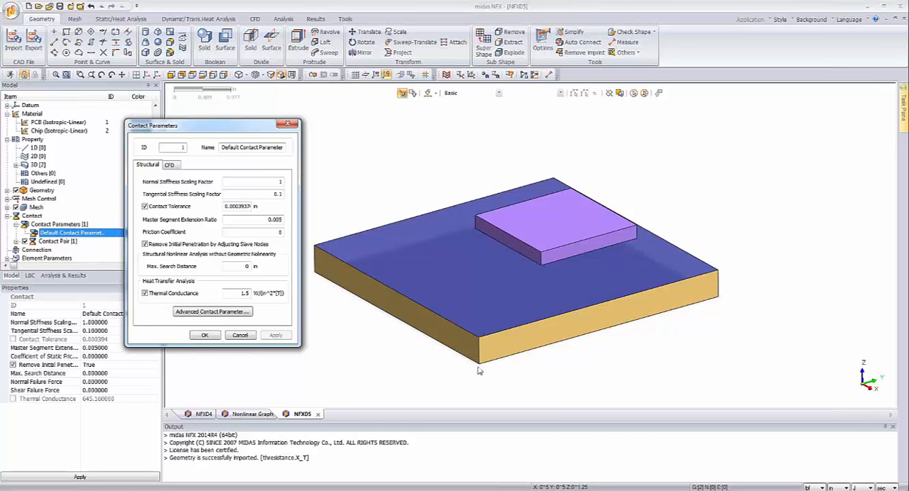
pyautogui.doubleClick(234, 206)
pyautogui.write('0.05')
pyautogui.click(243, 206)
pyautogui.press('Delete')
pyautogui.click(204, 336)
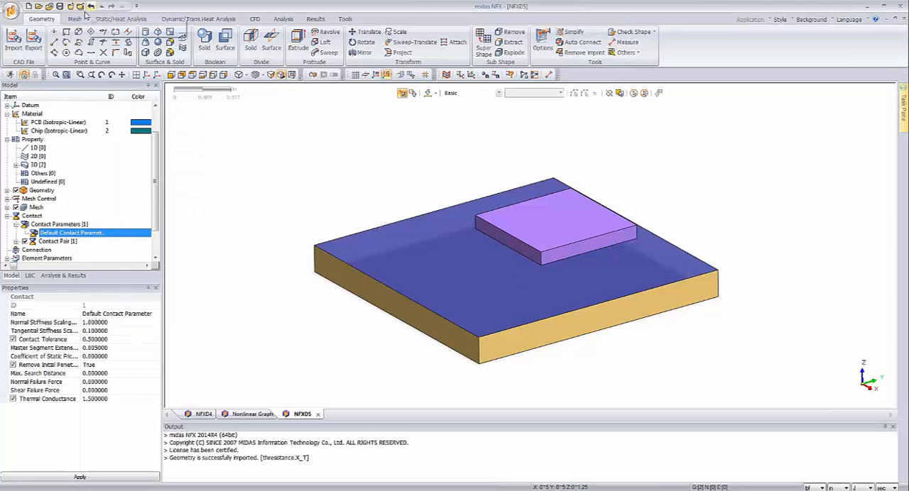
# Step: Start a mapped solid 3D mesh and set its element size to 0.25
pyautogui.click(75, 20)
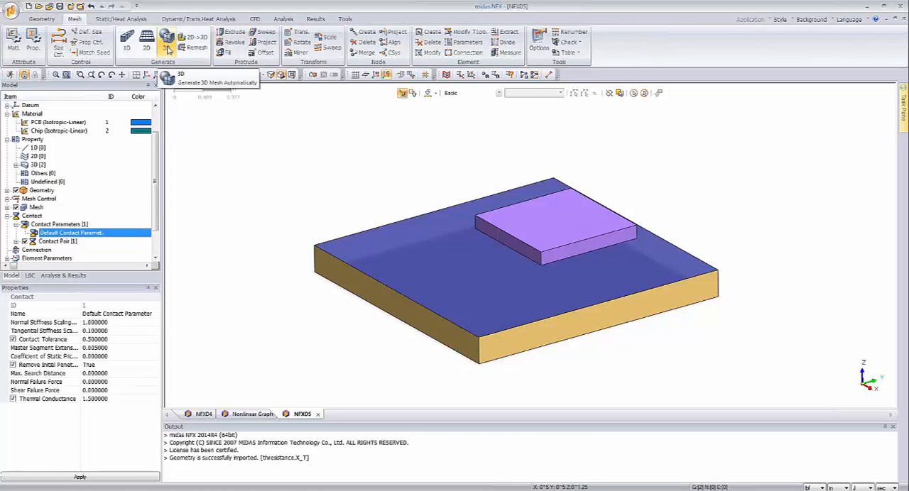
pyautogui.click(167, 37)
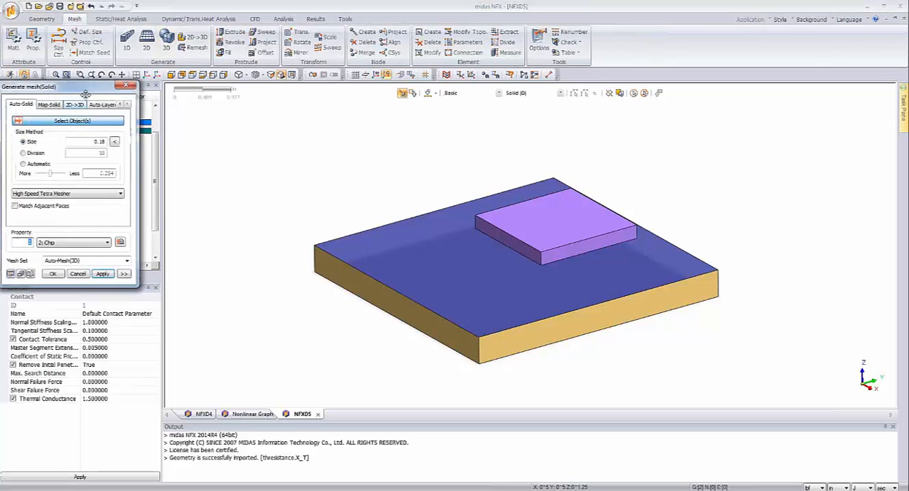
pyautogui.click(122, 121)
pyautogui.moveTo(146, 95); pyautogui.dragTo(176, 143)
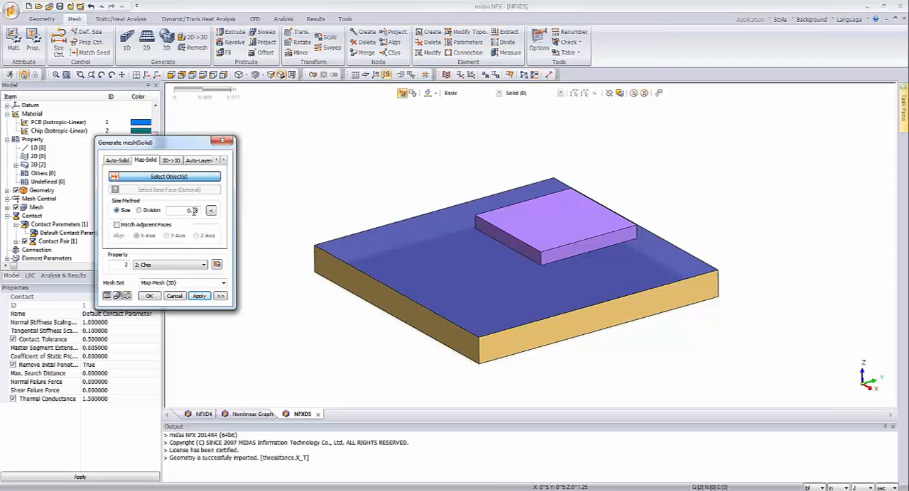
pyautogui.doubleClick(196, 211)
pyautogui.write('0.25')
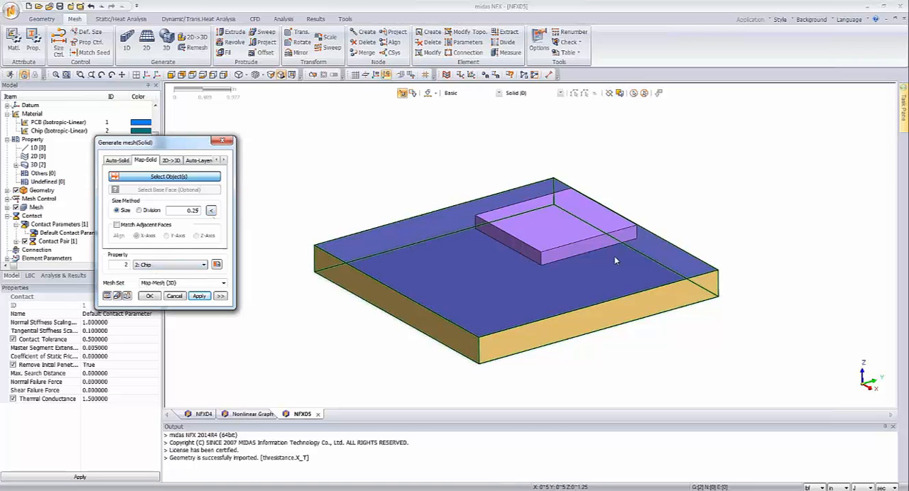
# Step: Mesh the small chip block with property 2: Chip into a mesh set named Chip
pyautogui.click(561, 225)
pyautogui.click(560, 224)
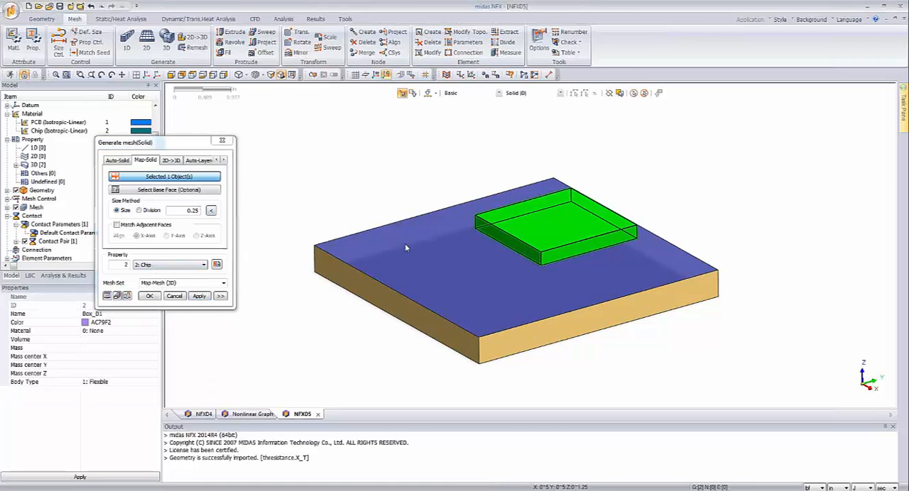
pyautogui.click(107, 283)
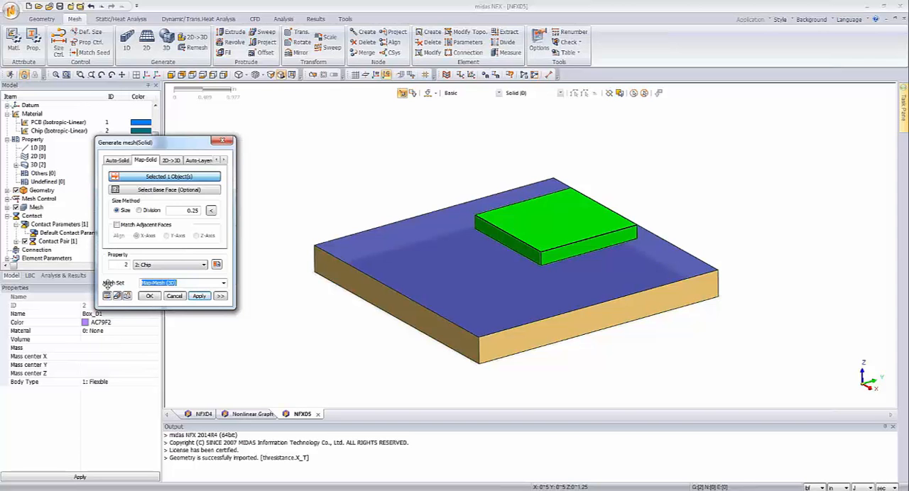
pyautogui.write('Chip')
pyautogui.click(199, 298)
# Step: Mesh the large board with property 1: PCB and size 0.25 into a mesh set named PCB
pyautogui.click(460, 308)
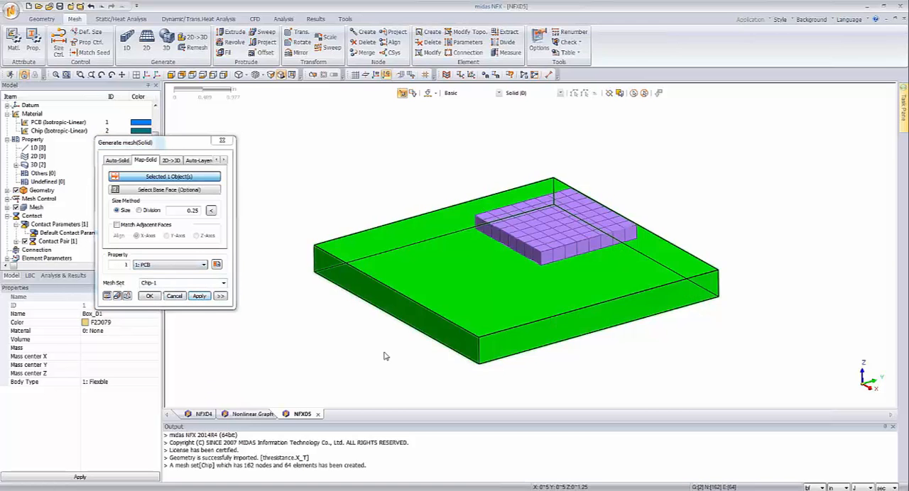
pyautogui.doubleClick(159, 282)
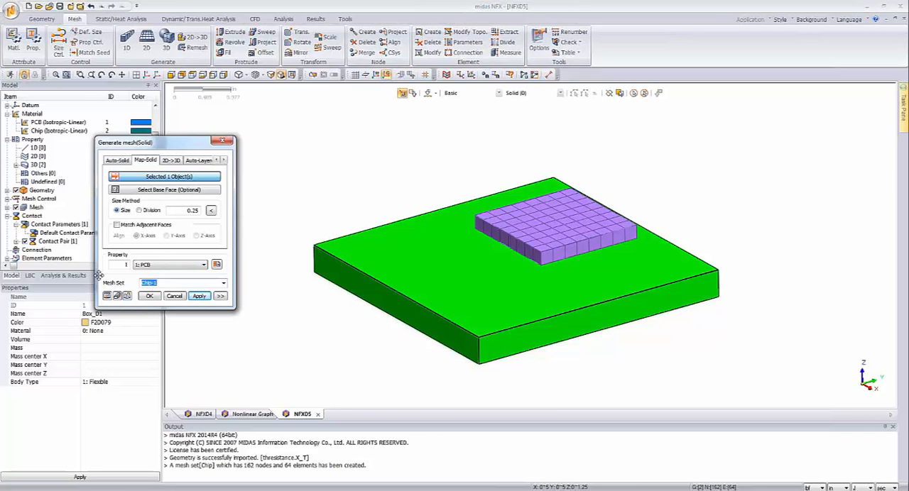
pyautogui.write('PCB')
pyautogui.click(149, 296)
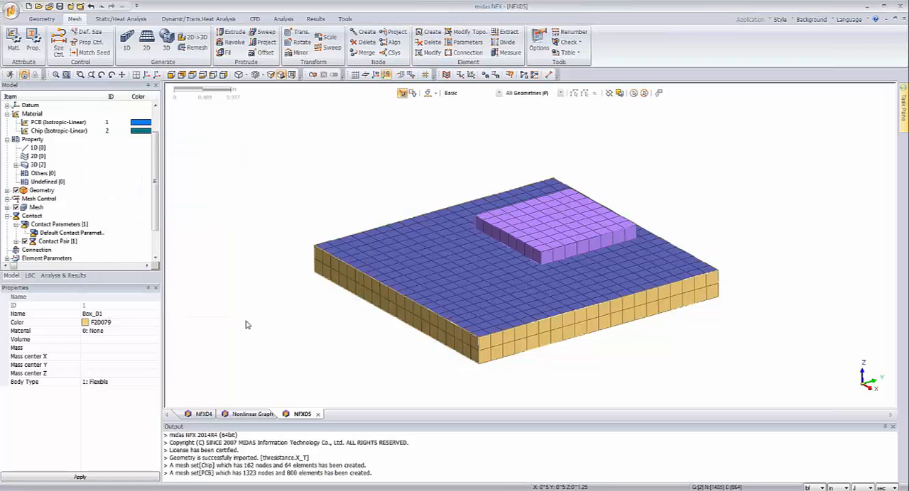
# Step: Apply a uniformly distributed face heat flux of 10 W/in^2 to the chip's upper face in Thermal Load Set-1
pyautogui.moveTo(246, 325); pyautogui.dragTo(294, 264, button='middle')
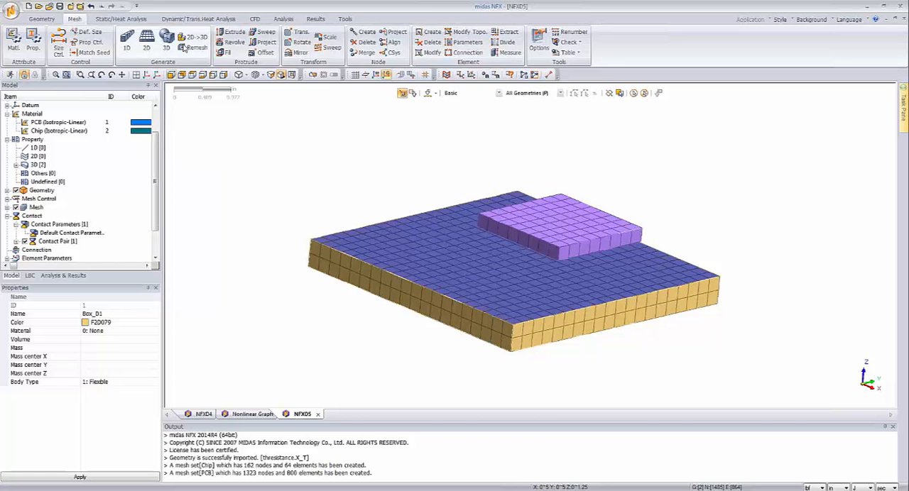
pyautogui.click(106, 20)
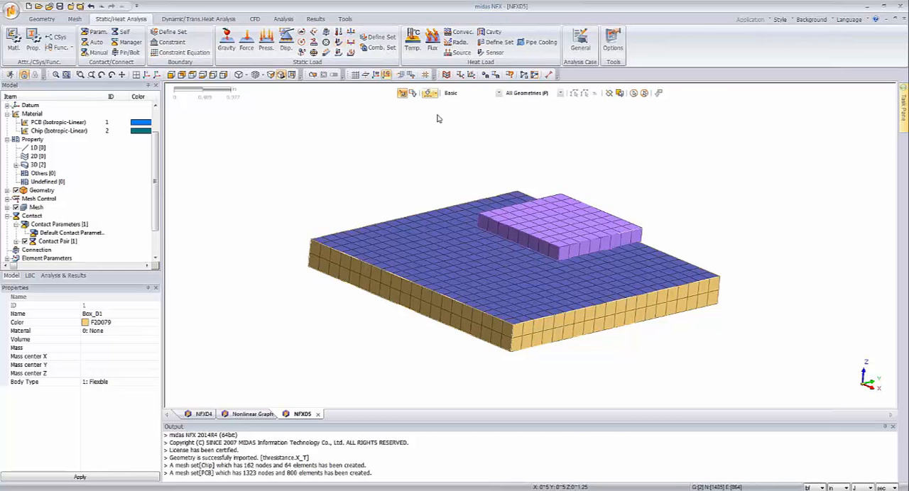
pyautogui.moveTo(459, 133); pyautogui.dragTo(465, 142, button='middle')
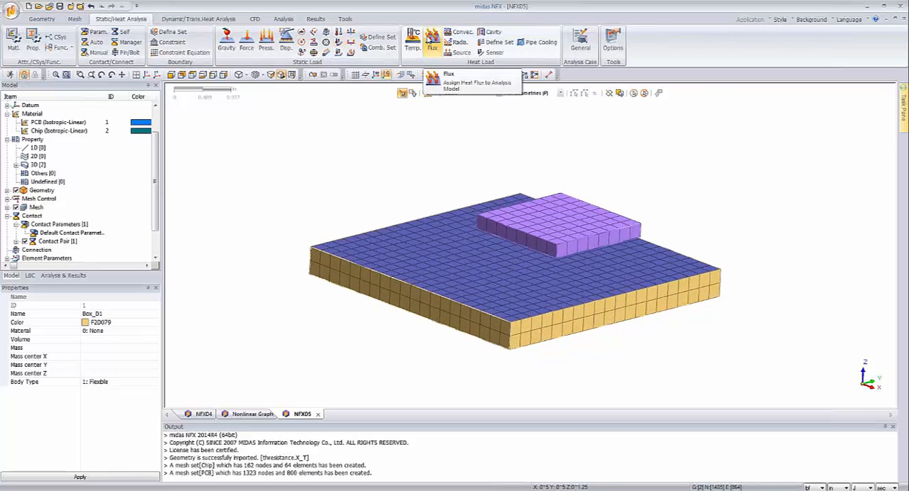
pyautogui.click(431, 40)
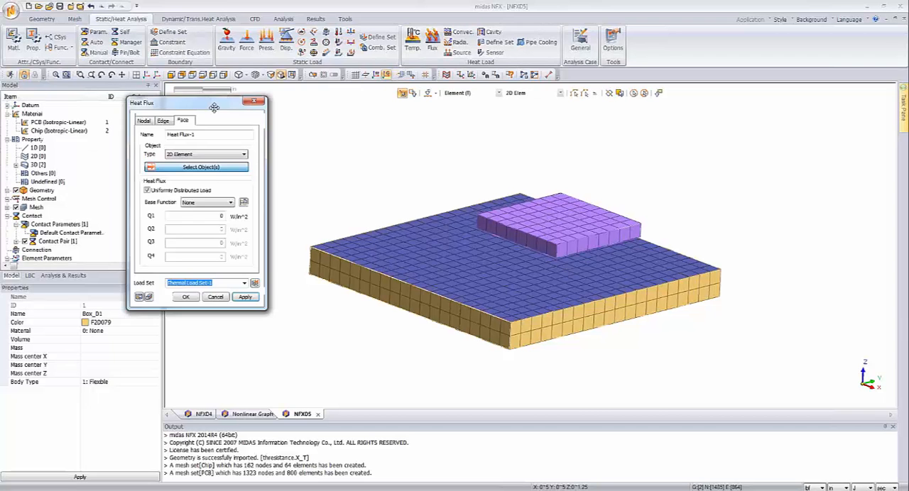
pyautogui.moveTo(214, 107); pyautogui.dragTo(246, 111)
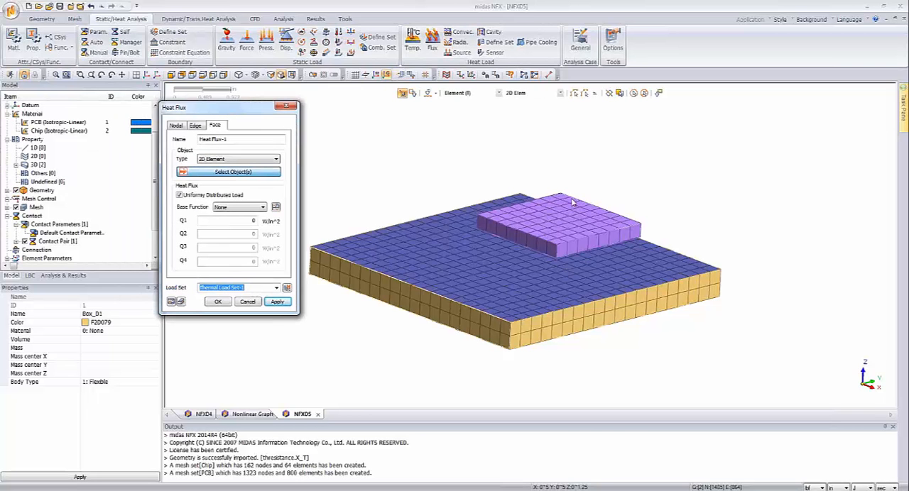
pyautogui.click(207, 161)
pyautogui.click(207, 167)
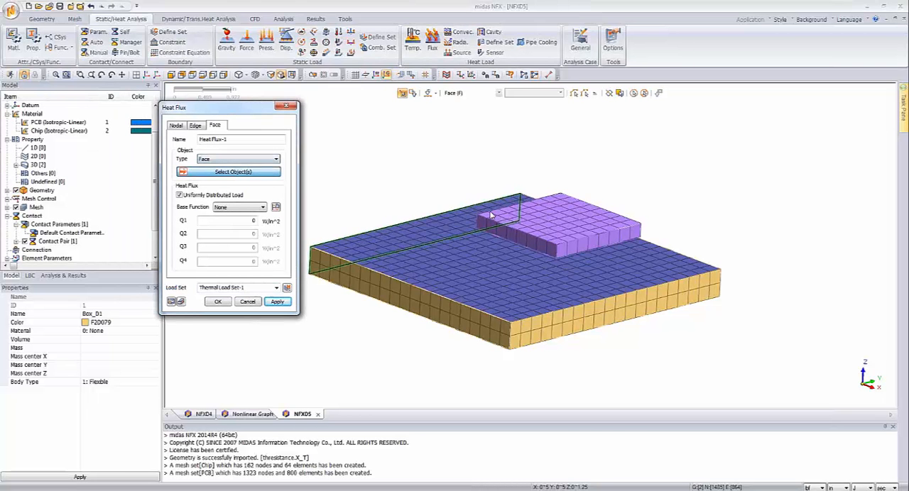
pyautogui.click(546, 213)
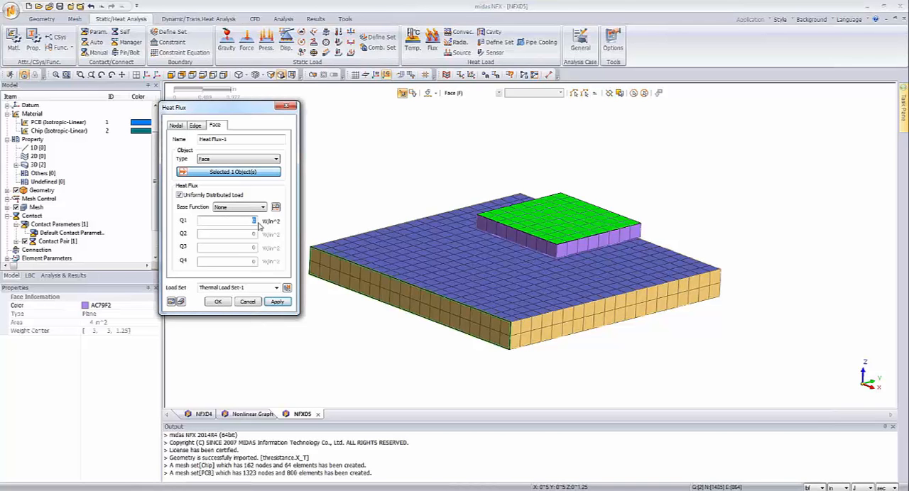
pyautogui.write('10')
pyautogui.click(218, 302)
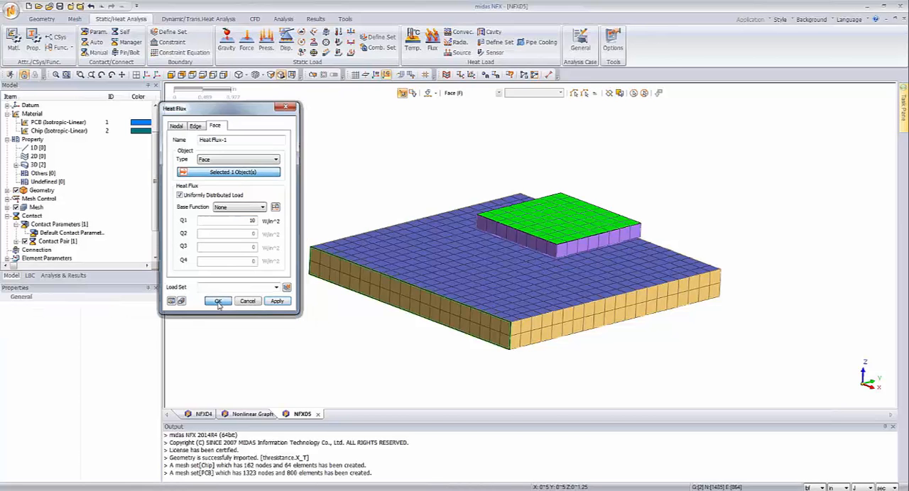
# Step: Apply a fixed temperature of 20 to all nodes on the PCB's bottom face in Thermal Load Set-1
pyautogui.click(412, 41)
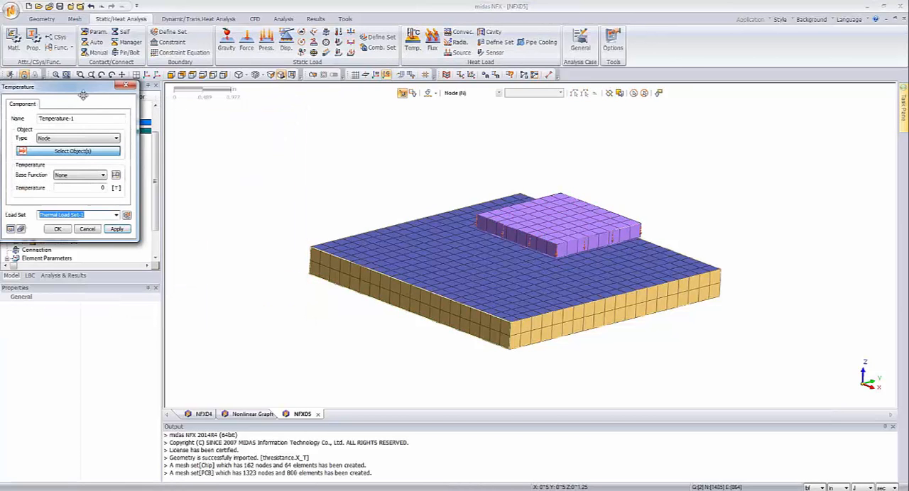
pyautogui.moveTo(82, 90); pyautogui.dragTo(177, 135)
pyautogui.click(172, 74)
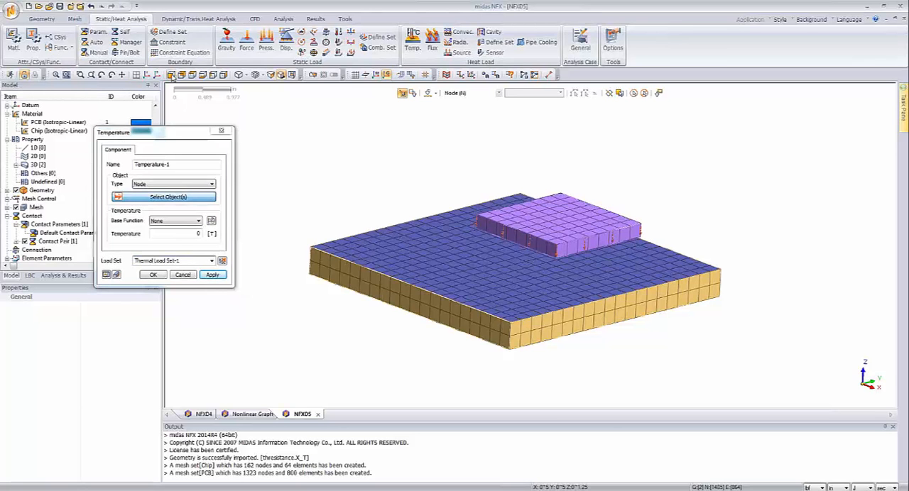
pyautogui.moveTo(867, 348); pyautogui.dragTo(147, 300)
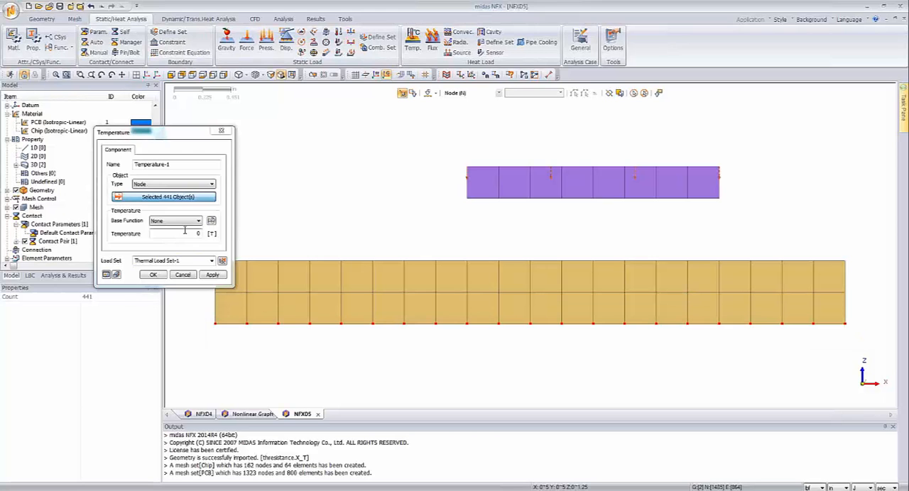
pyautogui.click(185, 233)
pyautogui.write('20')
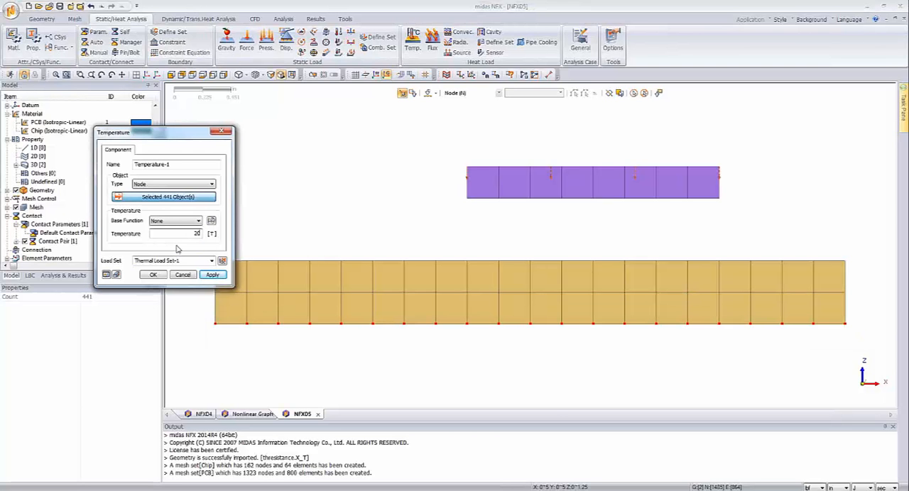
pyautogui.click(154, 276)
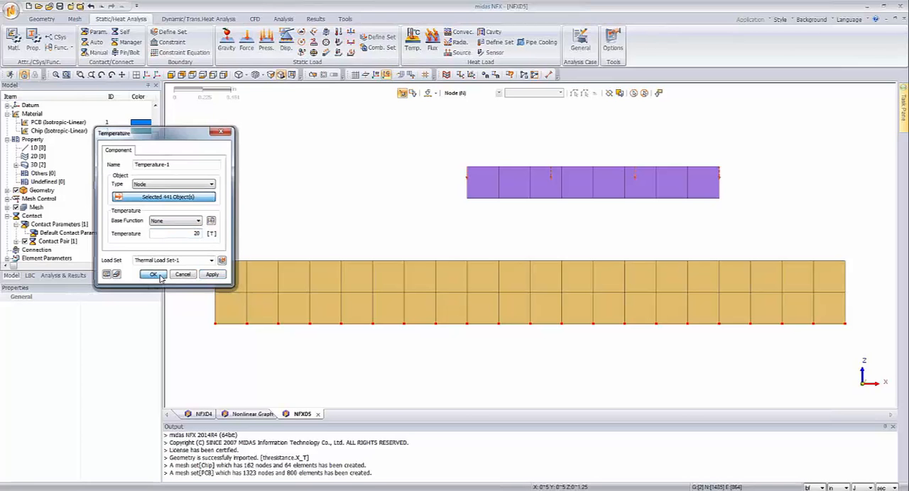
# Step: Add a Nonlinear Steady State Heat Transfer analysis case
pyautogui.click(78, 276)
pyautogui.rightClick(32, 113)
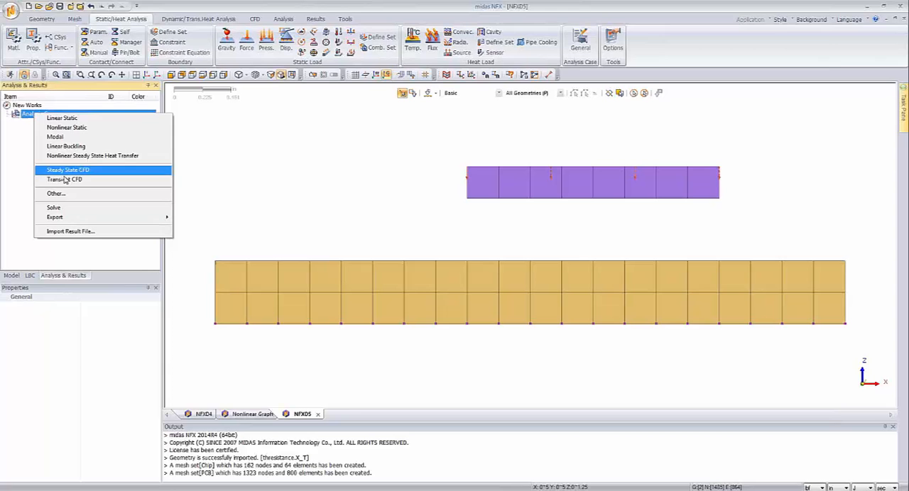
pyautogui.click(83, 157)
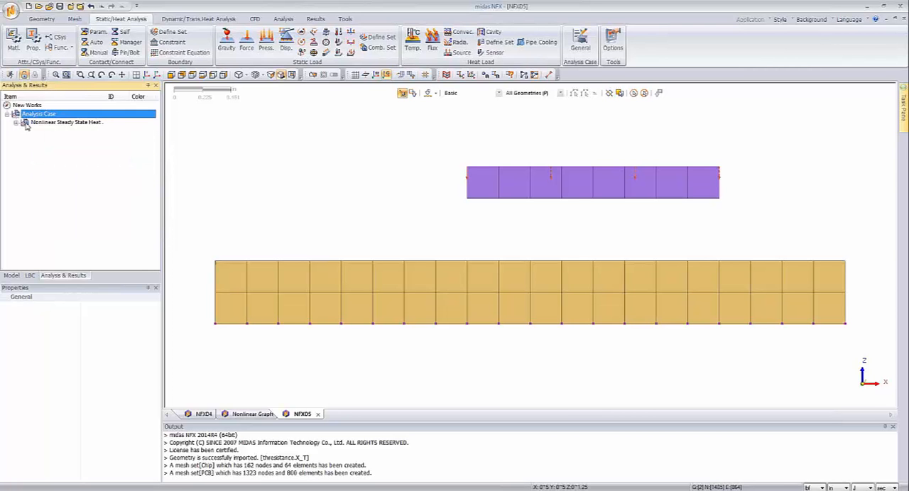
# Step: Edit the heat transfer analysis case and set its subcase's number of increments to 1
pyautogui.rightClick(53, 124)
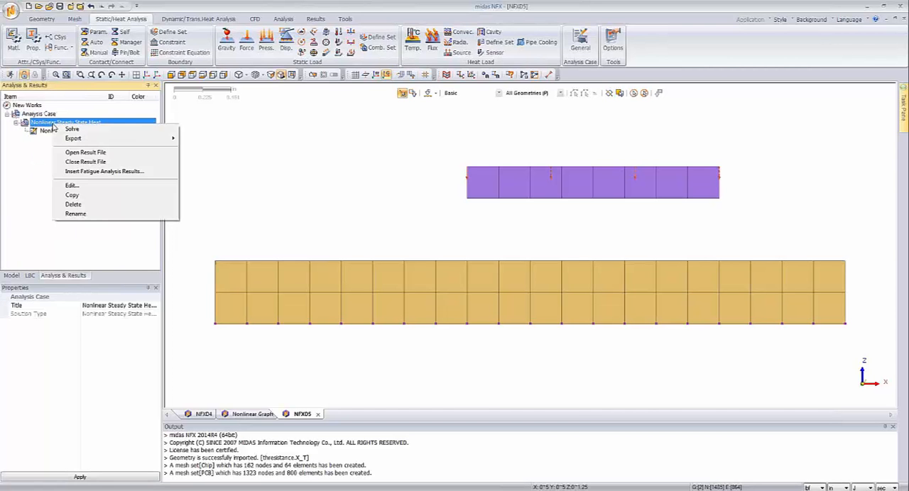
pyautogui.click(75, 185)
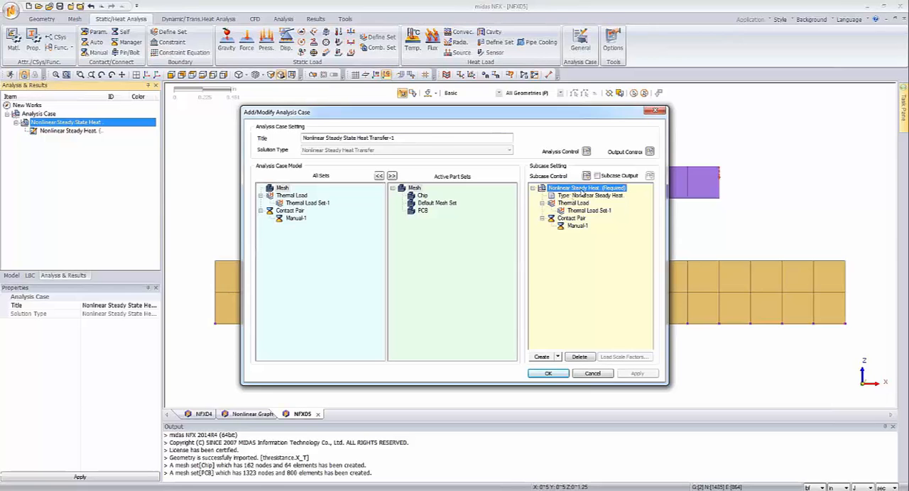
pyautogui.click(586, 176)
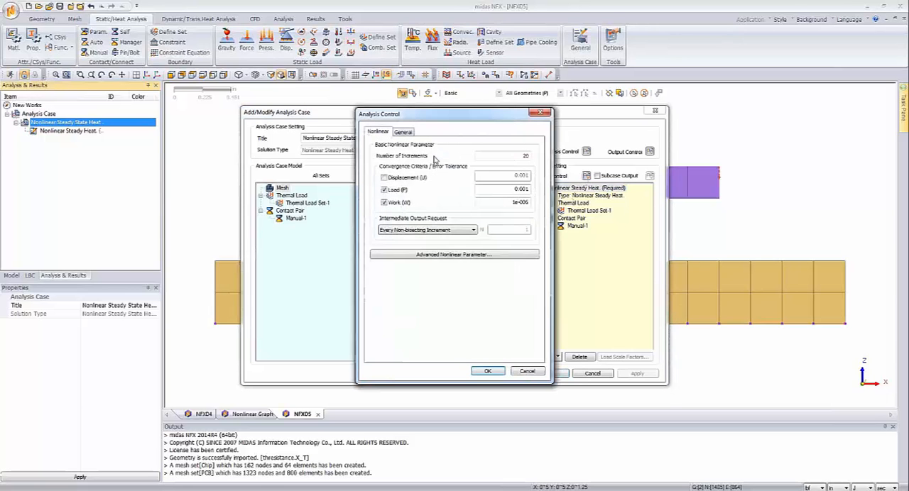
pyautogui.write('1')
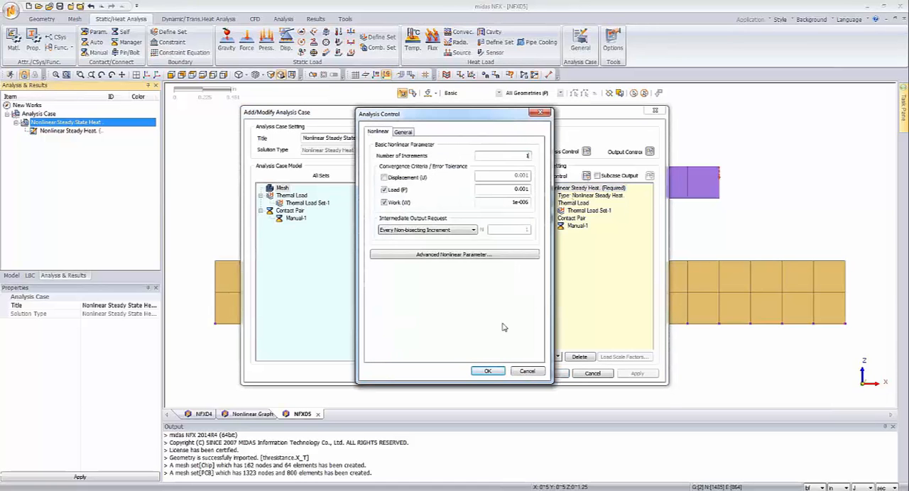
pyautogui.click(493, 374)
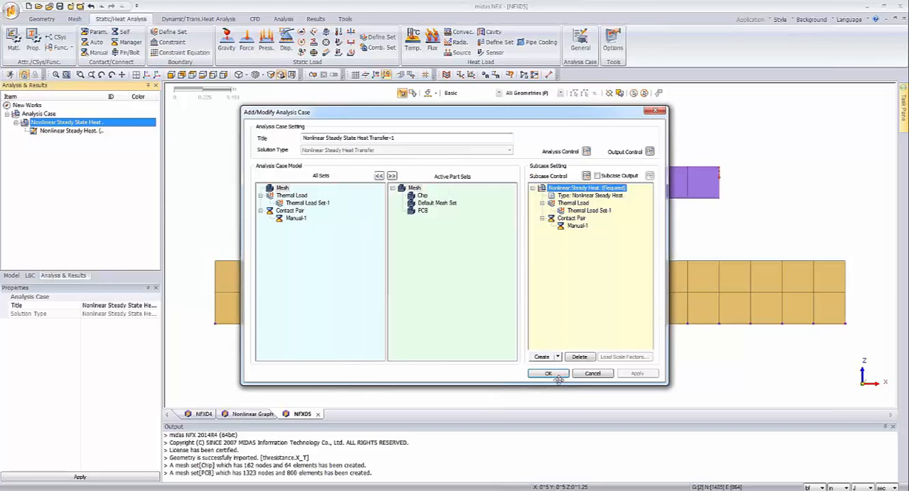
pyautogui.click(548, 374)
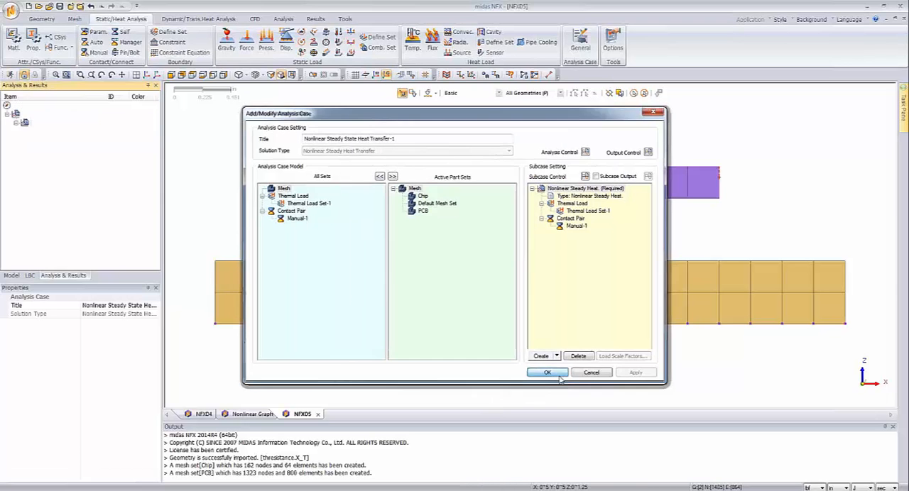
# Step: Solve the heat transfer analysis case, saving the model as NFXD5 in the Exhaust folder
pyautogui.rightClick(92, 122)
pyautogui.click(100, 125)
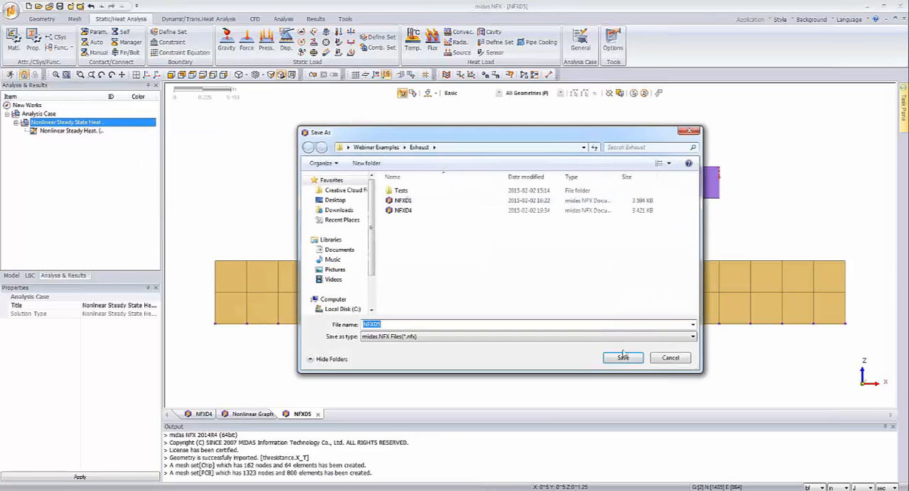
pyautogui.click(623, 357)
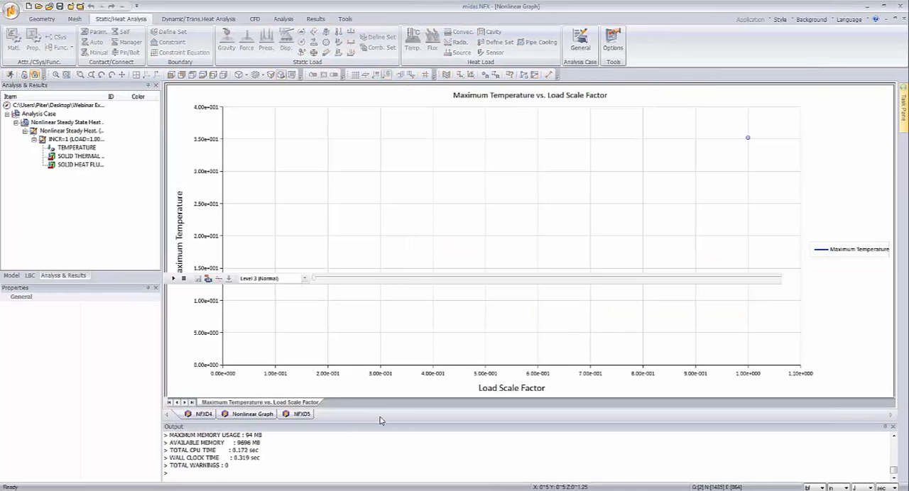
# Step: Display the nodal temperature result and examine the contour on the chip and the board beneath it from an angled view
pyautogui.click(79, 148)
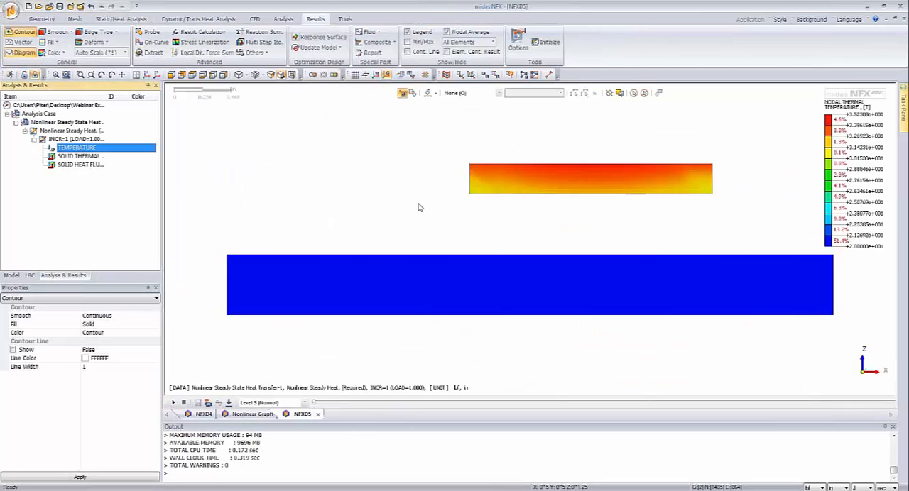
pyautogui.moveTo(420, 207); pyautogui.dragTo(717, 233, button='middle')
pyautogui.scroll(-3, 597, 239)
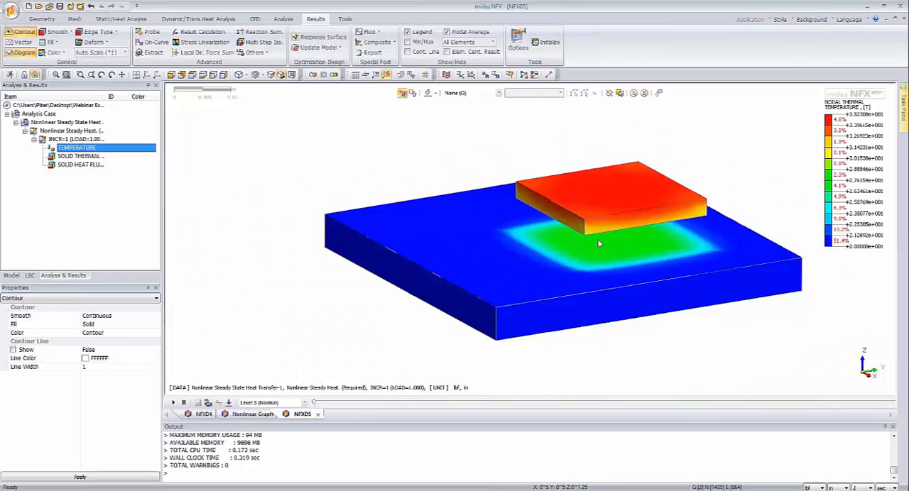
pyautogui.moveTo(597, 238); pyautogui.dragTo(644, 251, button='middle')
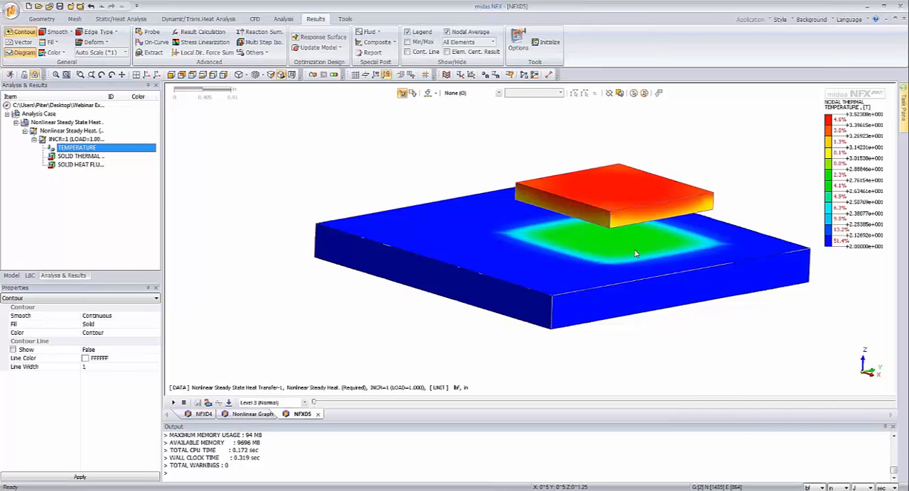
pyautogui.moveTo(604, 250)
pyautogui.mouseDown(button='middle')
pyautogui.moveTo(608, 242)
pyautogui.moveTo(605, 250)
pyautogui.mouseUp(button='middle')
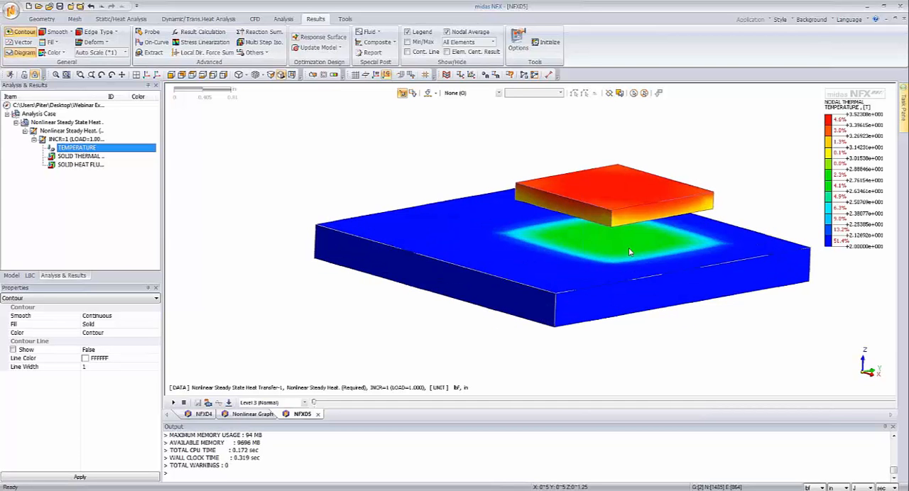
pyautogui.scroll(-3, 629, 252)
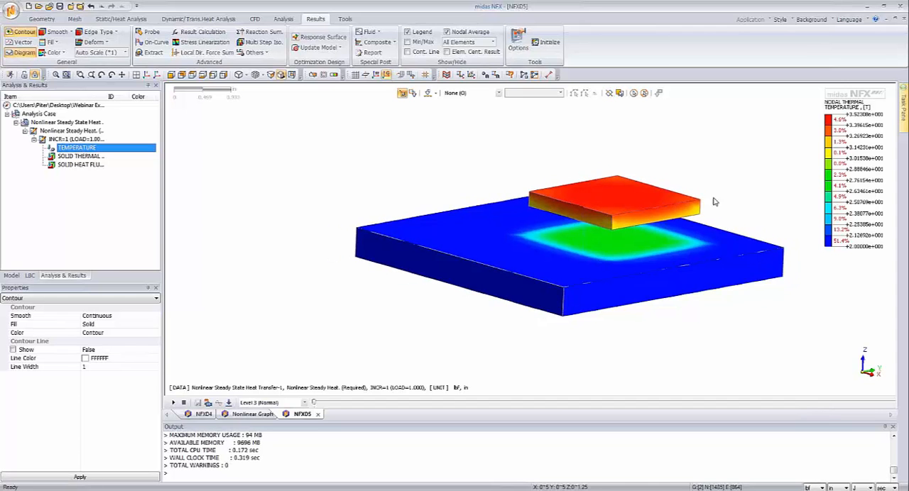
pyautogui.scroll(2, 692, 220)
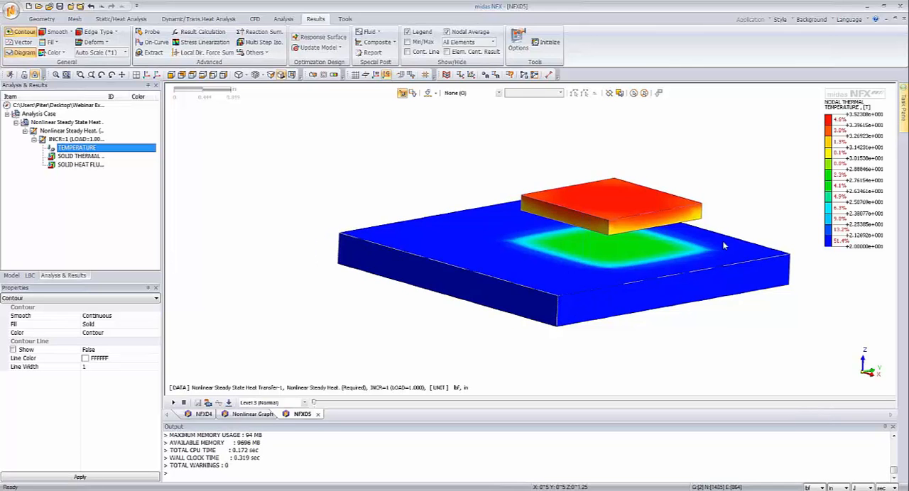
pyautogui.moveTo(720, 244); pyautogui.dragTo(706, 250, button='middle')
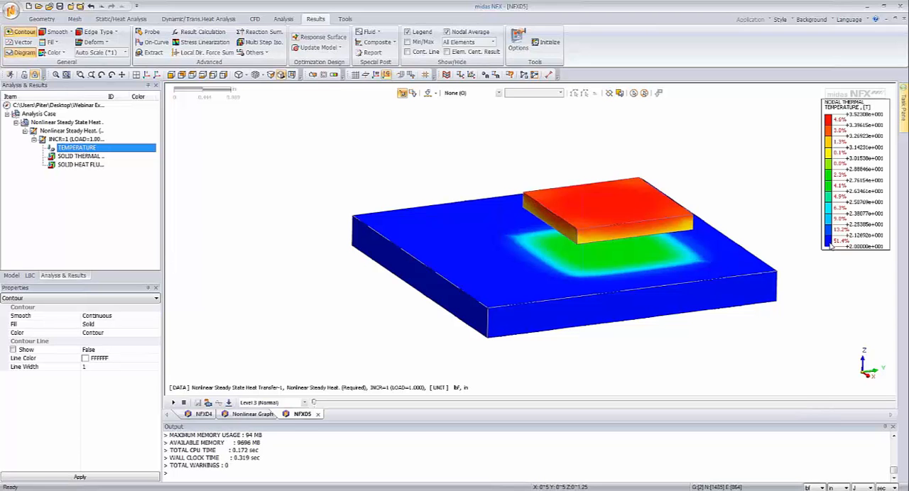
# Step: Recolour the lowest band of the temperature legend white
pyautogui.click(829, 243)
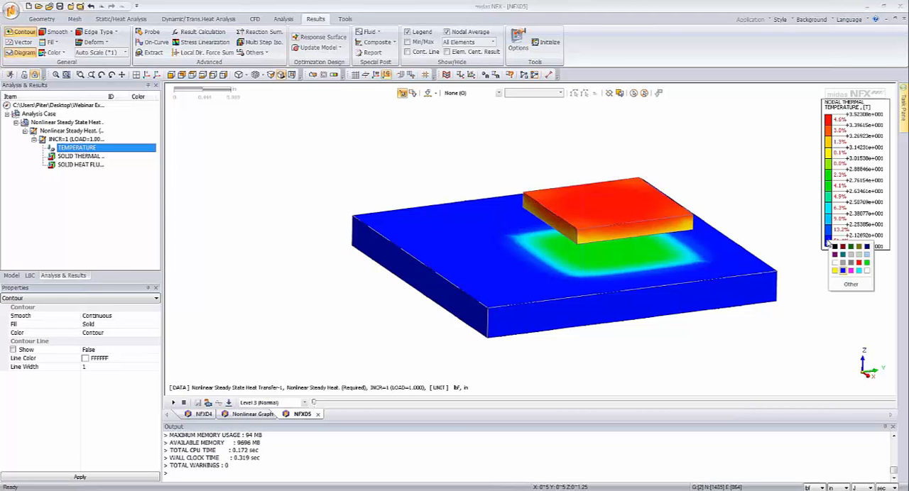
pyautogui.click(866, 272)
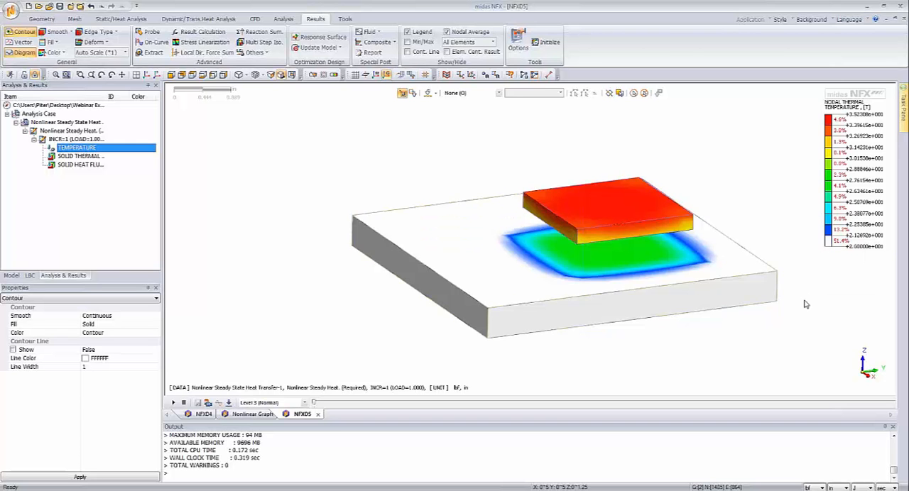
pyautogui.moveTo(694, 311); pyautogui.dragTo(641, 221, button='middle')
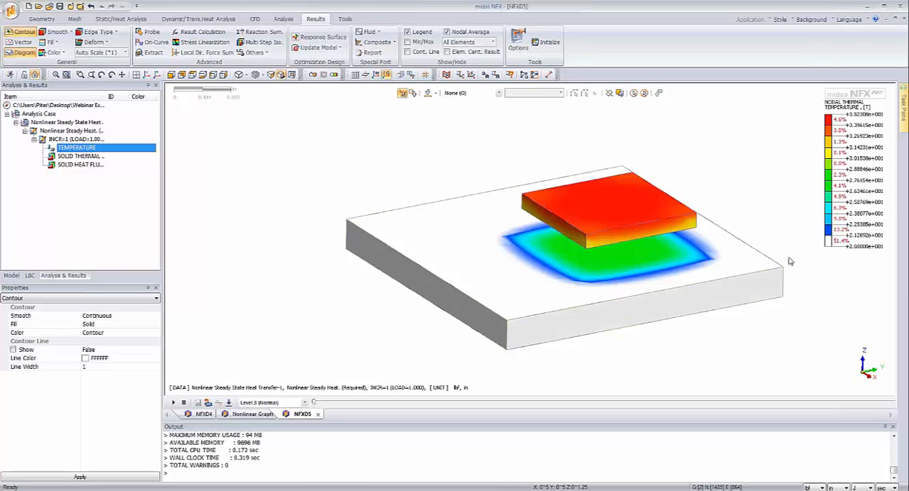
# Step: Auto-range the temperature legend and switch the contour from smooth shading to distinct colour bands
pyautogui.rightClick(856, 218)
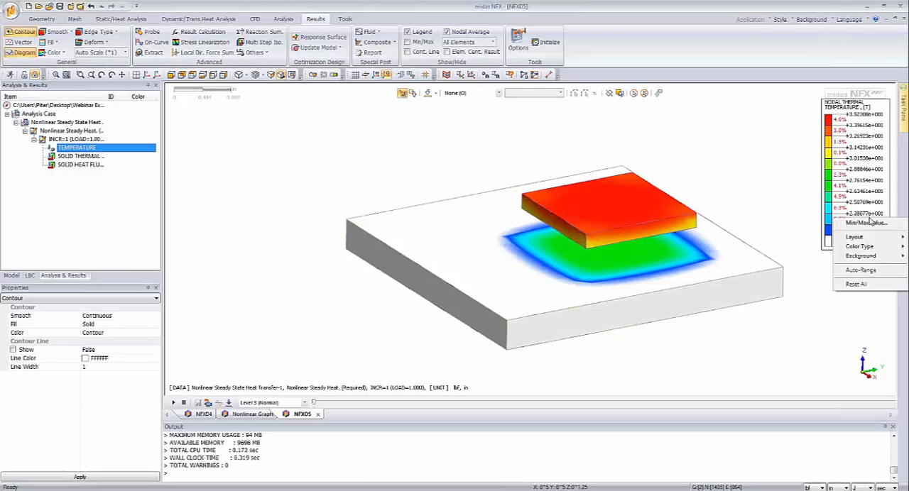
pyautogui.click(861, 271)
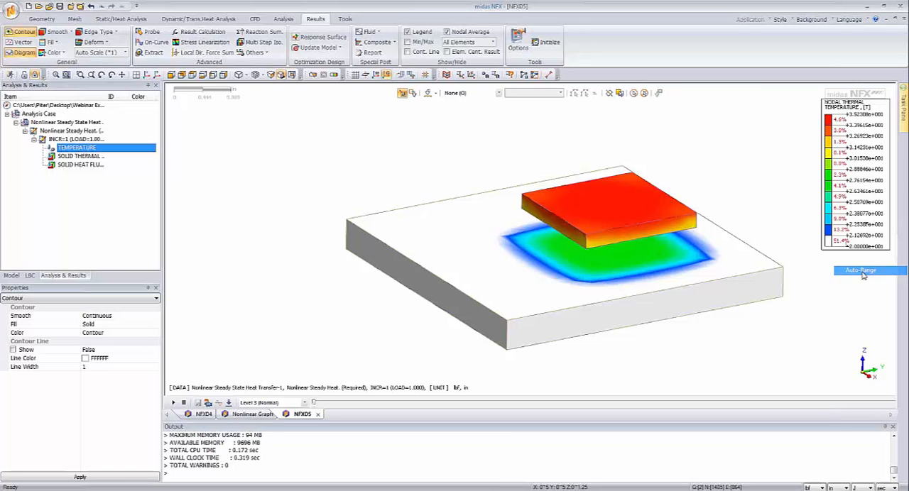
pyautogui.click(56, 32)
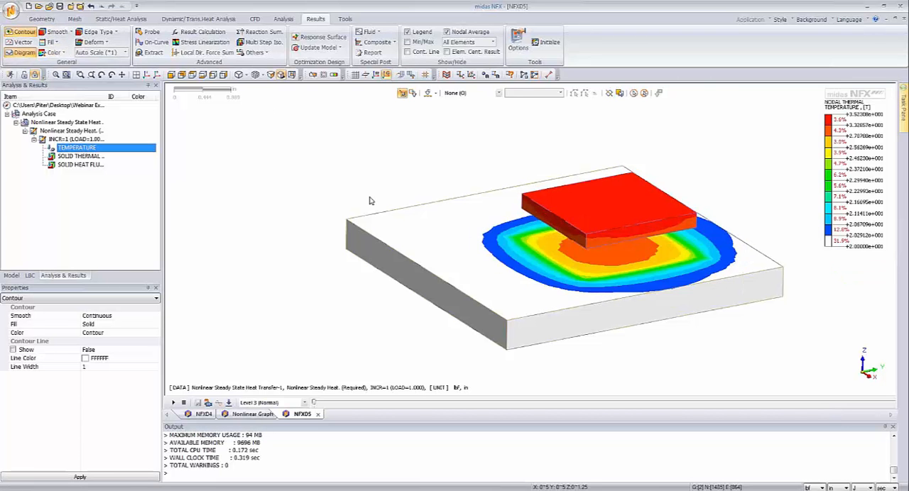
pyautogui.moveTo(369, 201); pyautogui.dragTo(392, 210, button='middle')
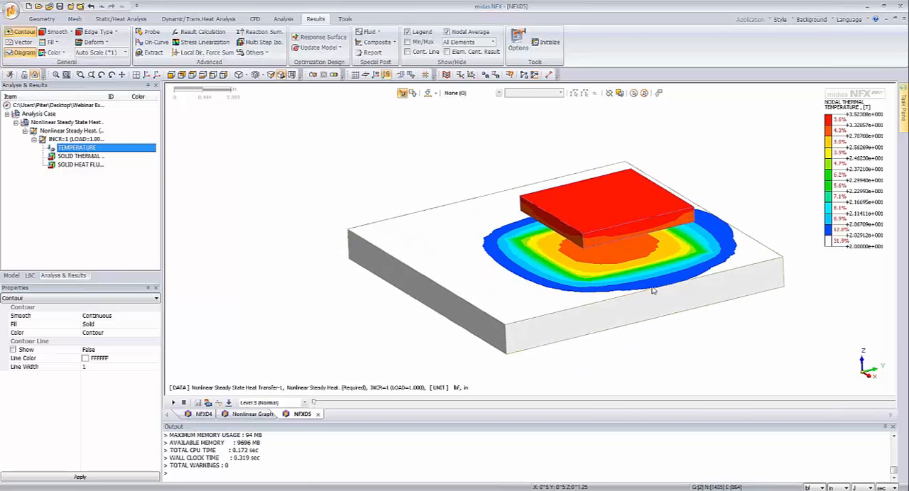